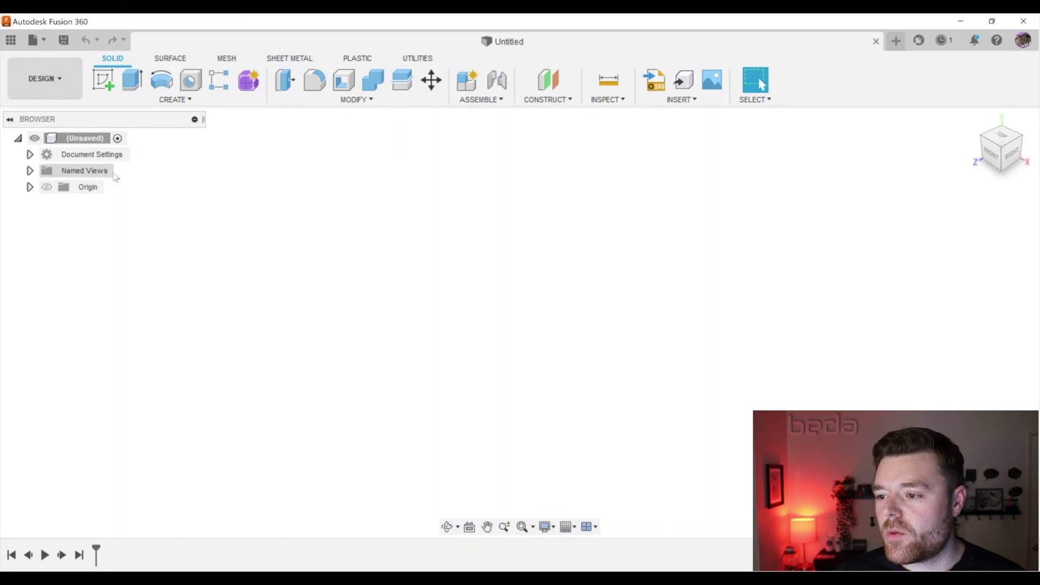
# Save the untitled design as CURVE_TEXT_ON_SURFACE in the CURVE_TEXT_ALONG_A_SURFACE project folder.
pyautogui.click(63, 40)
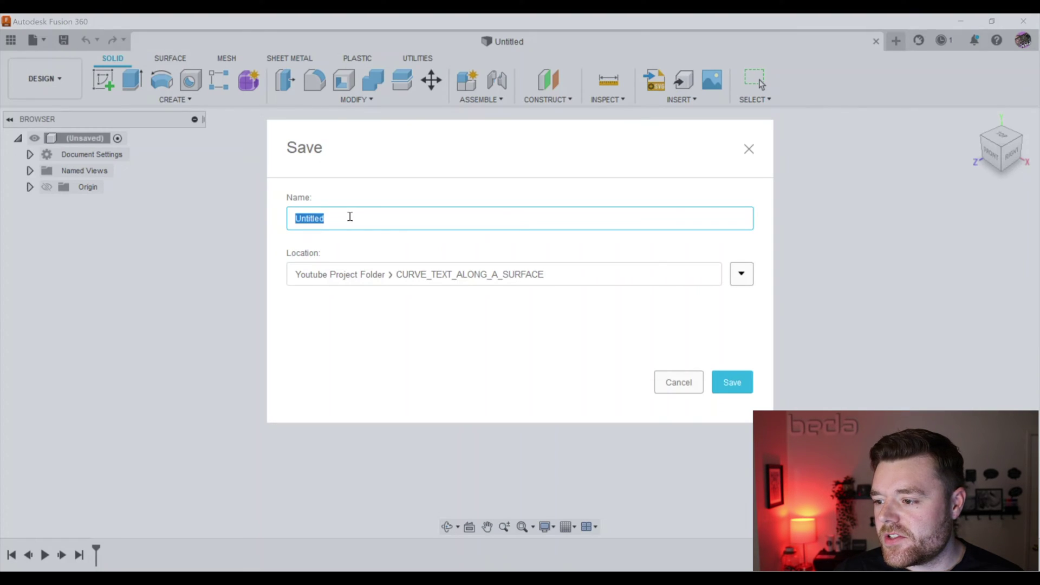
pyautogui.moveTo(355, 219); pyautogui.dragTo(256, 211)
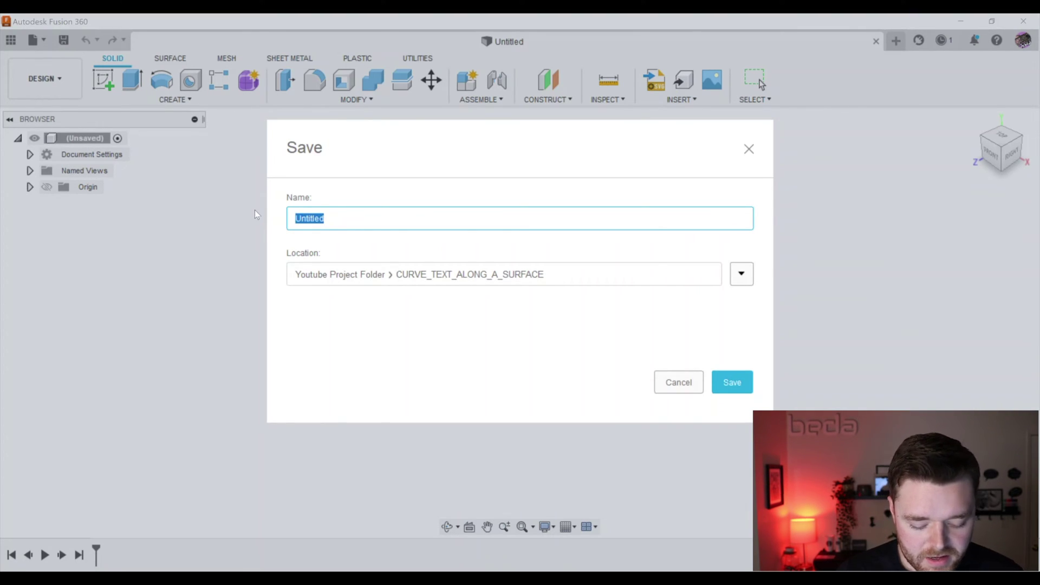
pyautogui.write('CURVE')
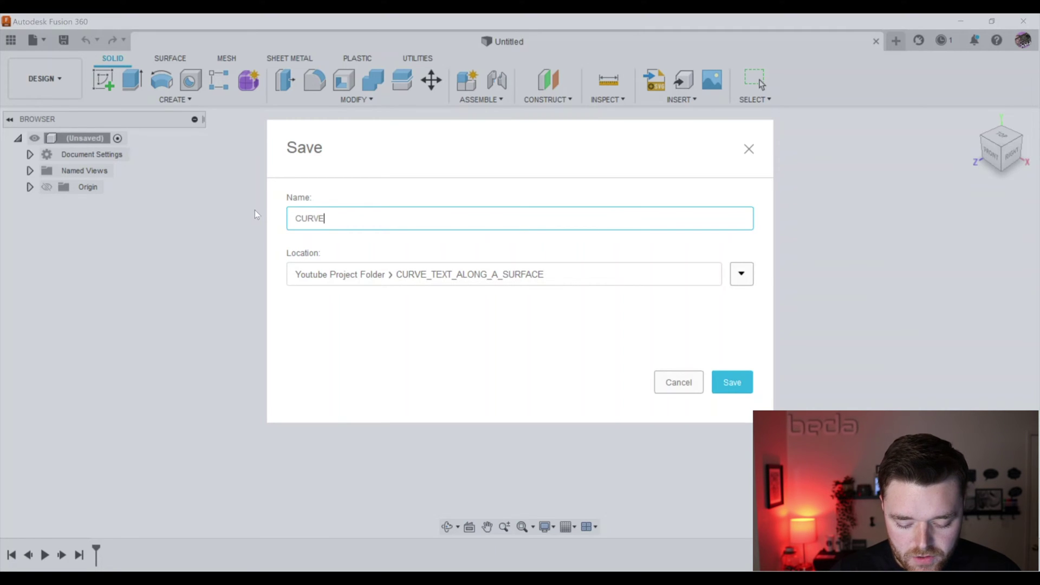
pyautogui.write('_TEXT_O')
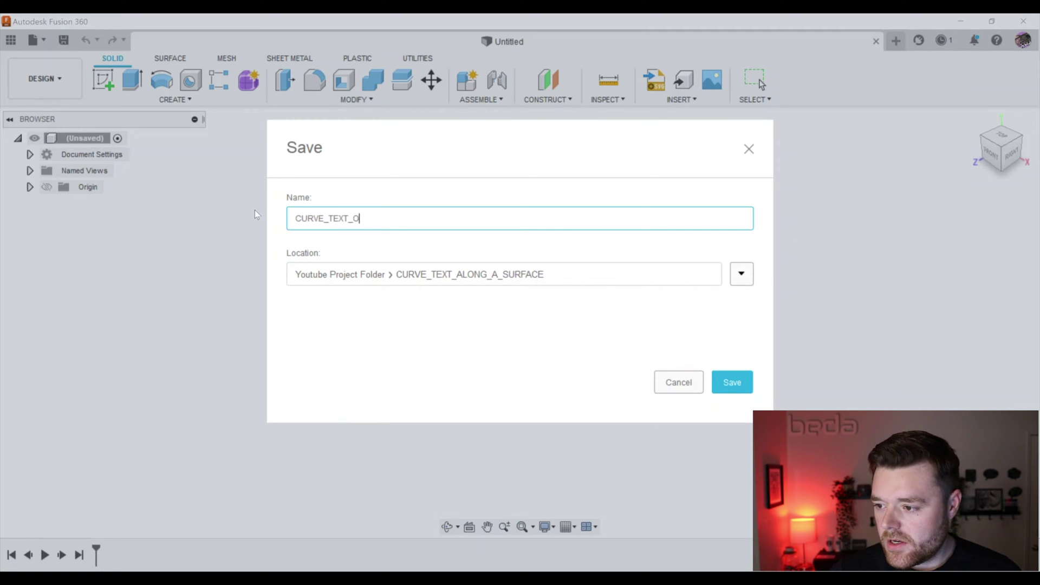
pyautogui.write('N_SURFACE')
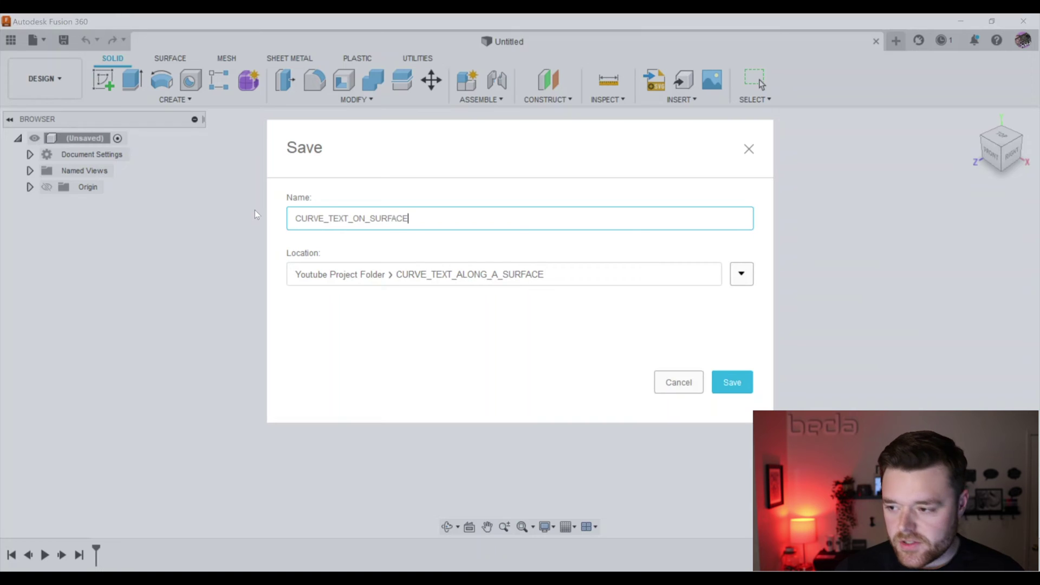
pyautogui.press('Return')
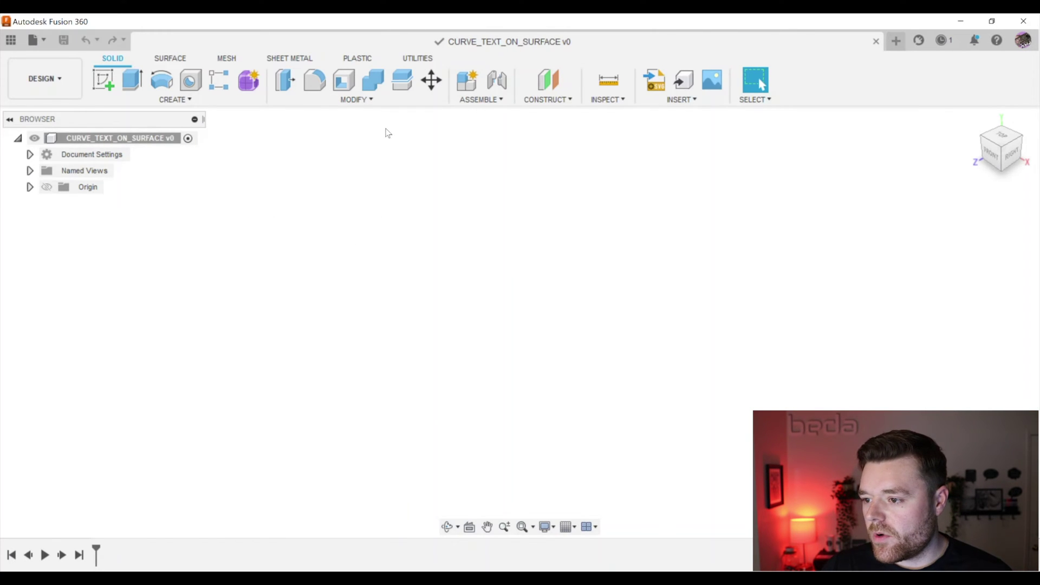
# Start a sketch on the horizontal XZ origin plane and draw a circle about 74 mm in diameter centred on the origin.
pyautogui.click(103, 79)
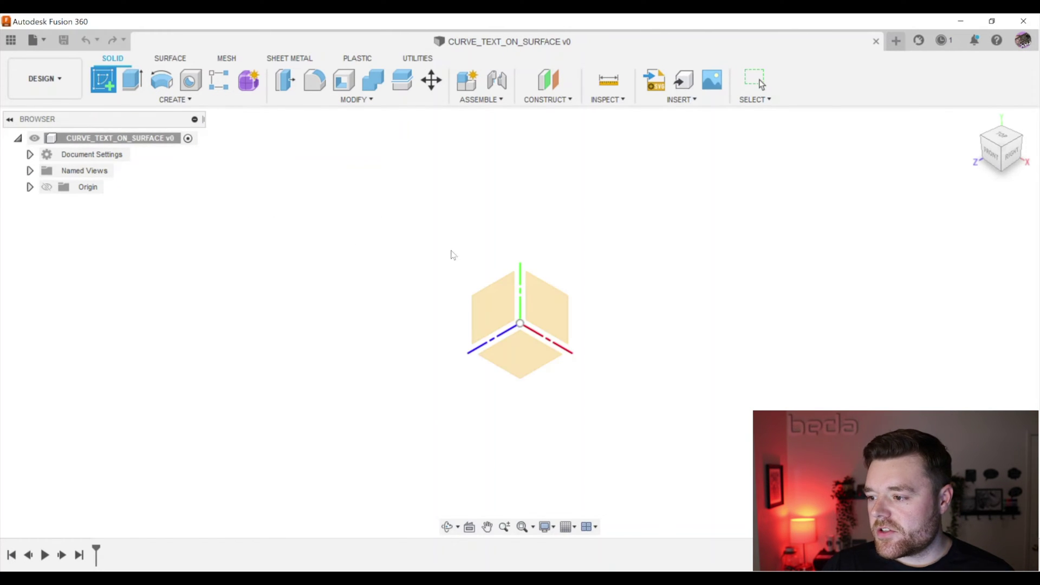
pyautogui.click(524, 359)
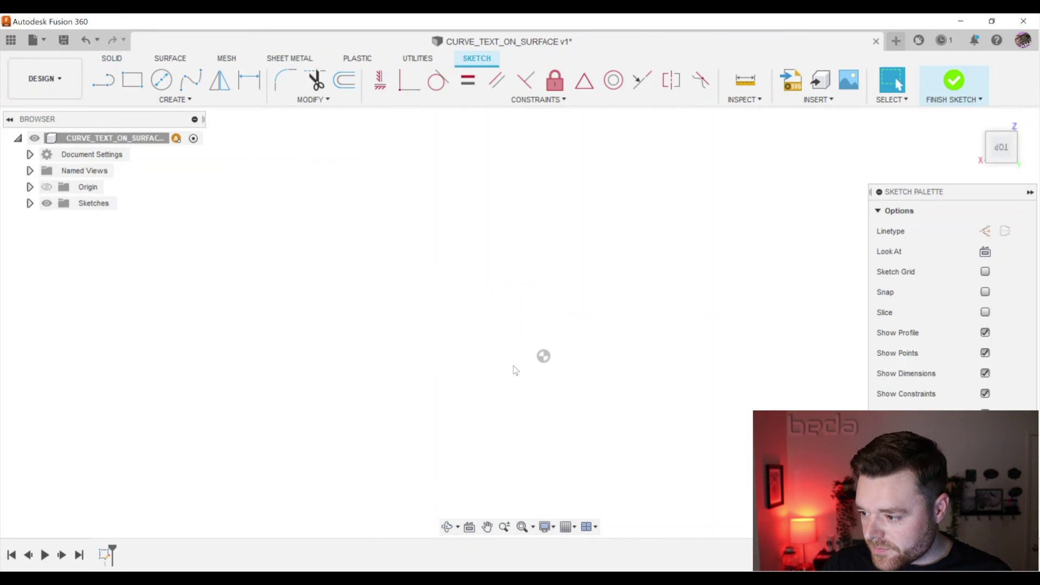
pyautogui.press('c')
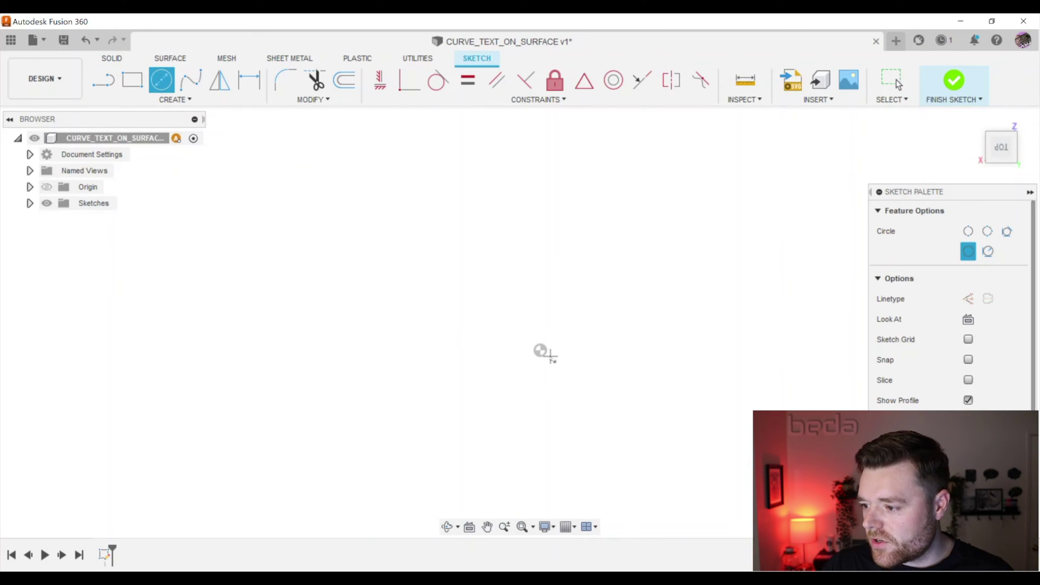
pyautogui.click(541, 351)
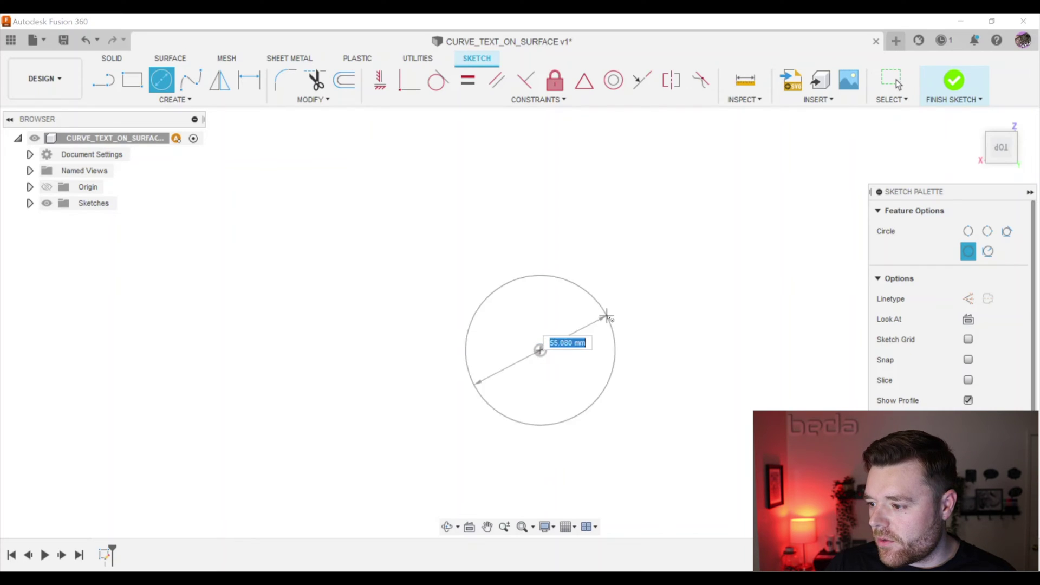
pyautogui.click(639, 321)
pyautogui.press('Escape')
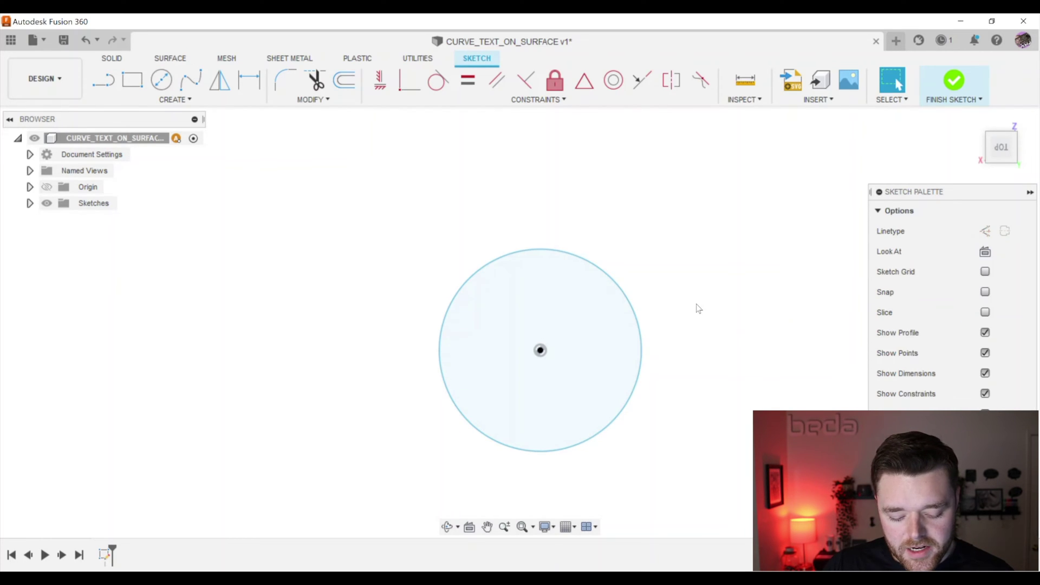
pyautogui.press('c')
pyautogui.press('Escape')
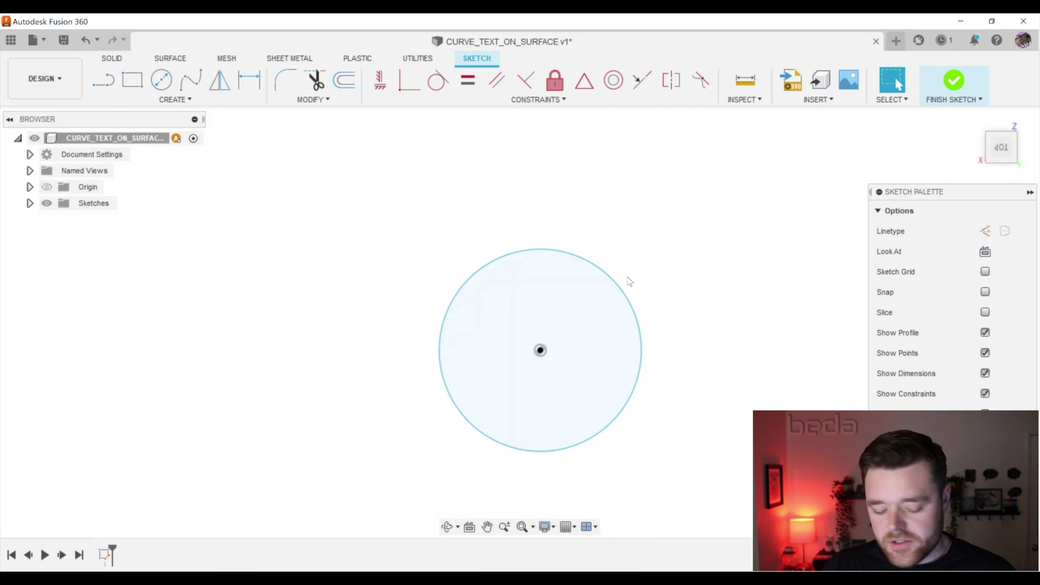
# Dimension the circle's diameter to 50 mm and finish the sketch.
pyautogui.press('d')
pyautogui.click(619, 279)
pyautogui.click(704, 271)
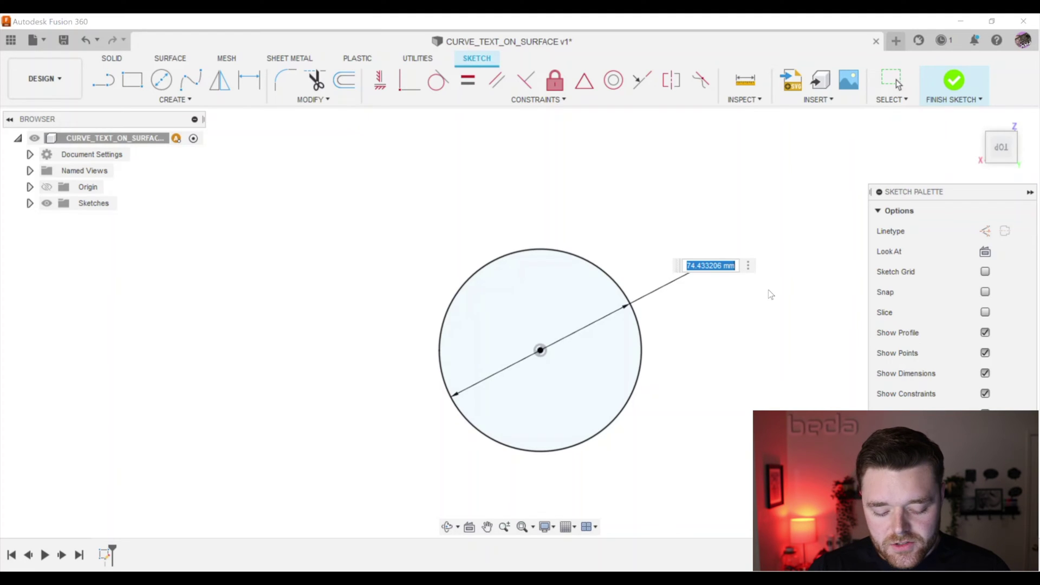
pyautogui.write('50')
pyautogui.press('Return')
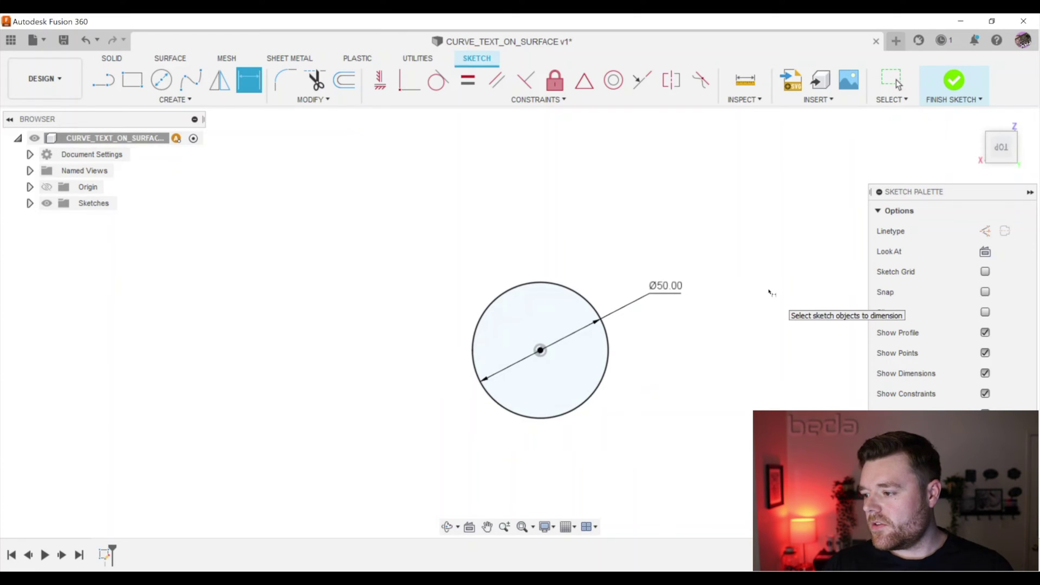
pyautogui.press('Escape')
pyautogui.scroll(-1, 586, 263)
pyautogui.scroll(2, 593, 336)
pyautogui.click(997, 483)
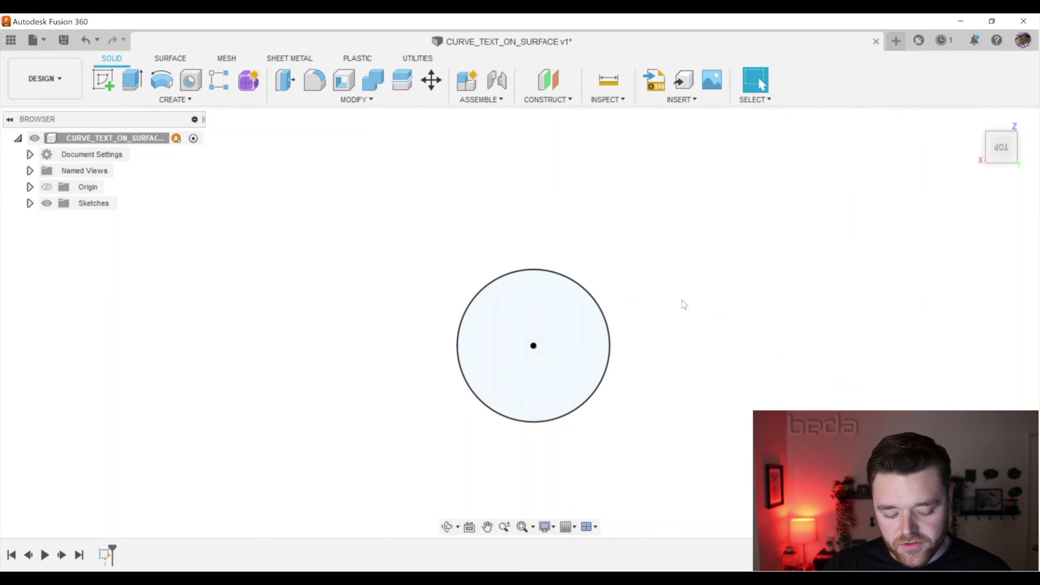
# Extrude the circle profile 40 mm upward on one side as a new body.
pyautogui.keyDown('shift'); pyautogui.moveTo(639, 309); pyautogui.dragTo(562, 367, button='middle'); pyautogui.keyUp('shift')
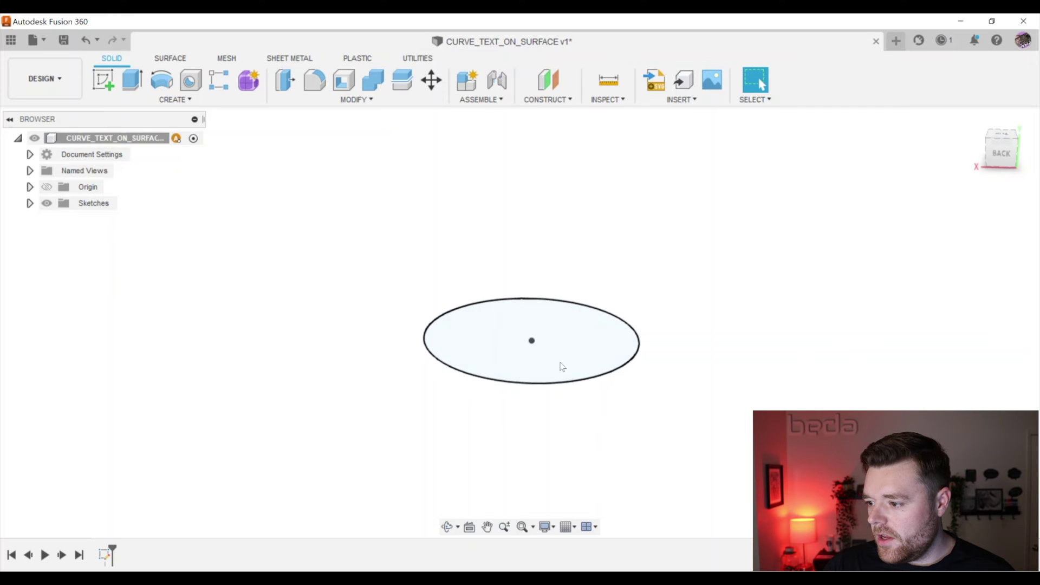
pyautogui.click(576, 340)
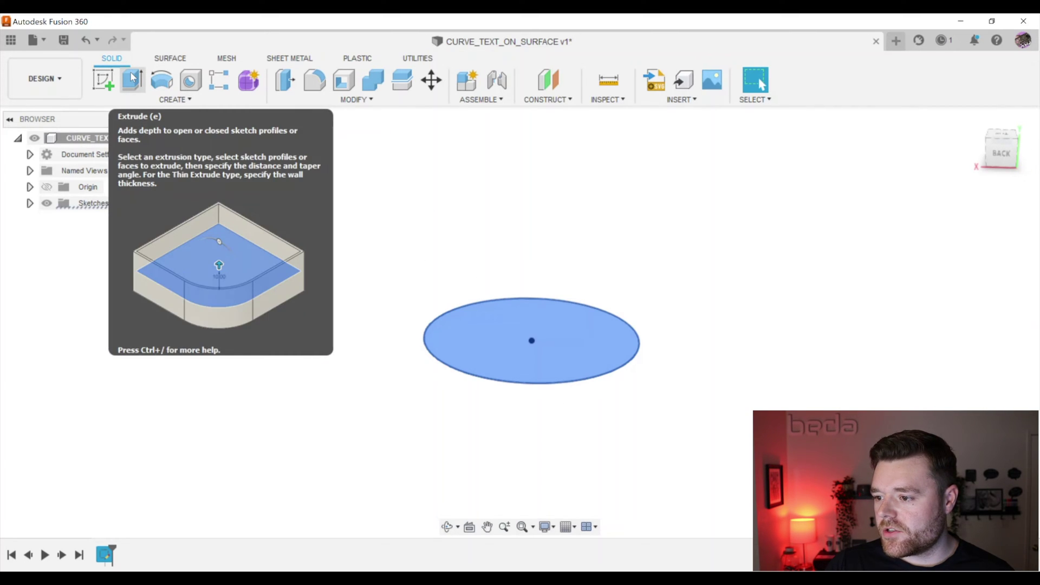
pyautogui.click(356, 230)
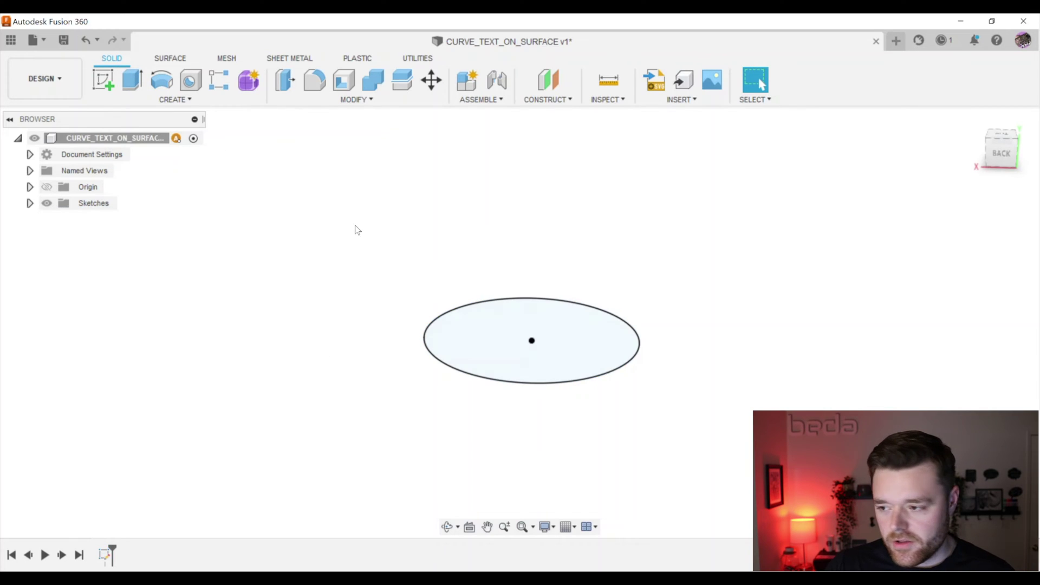
pyautogui.press('e')
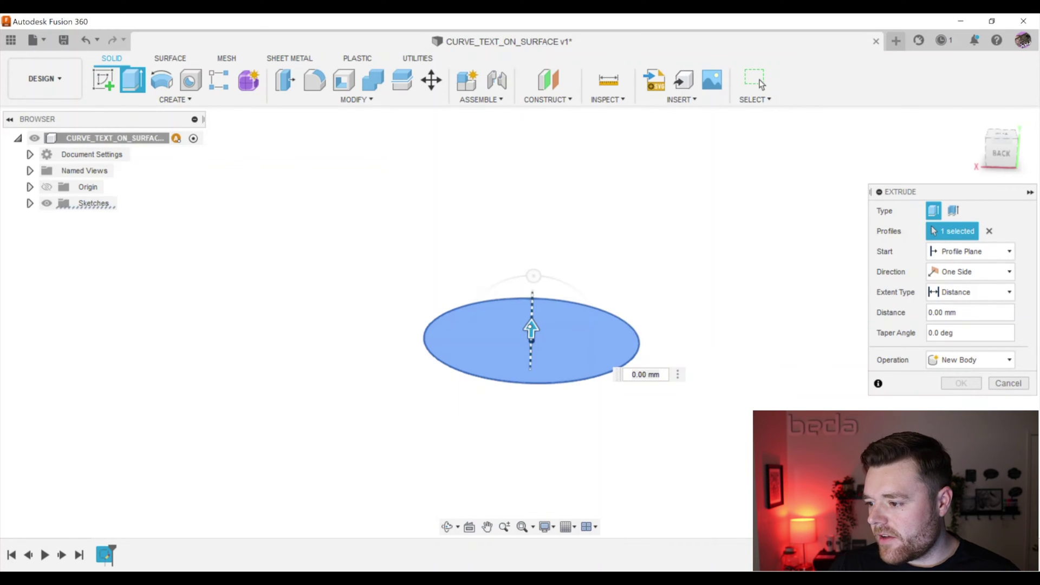
pyautogui.moveTo(531, 329); pyautogui.dragTo(537, 171)
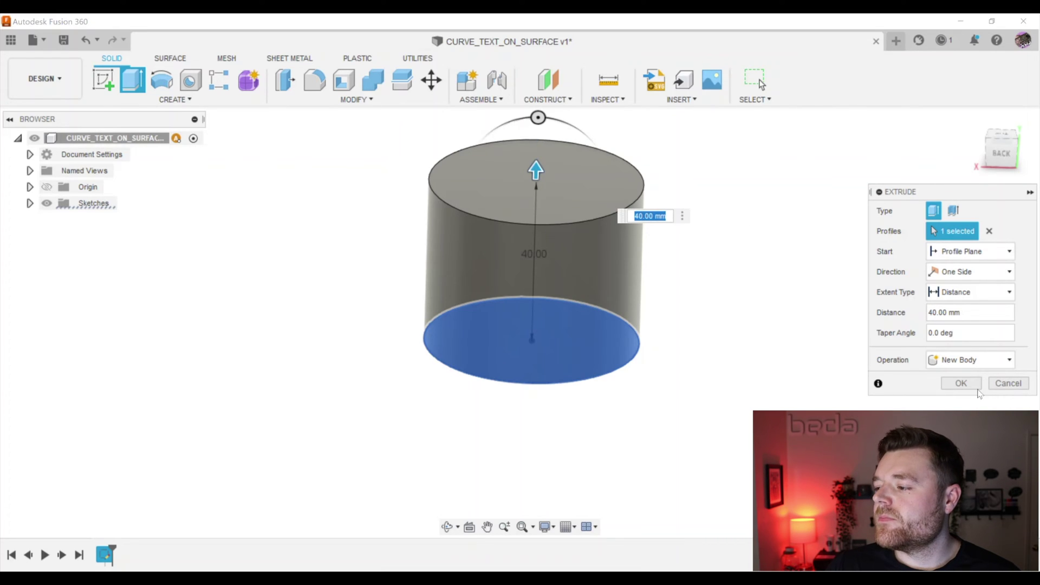
pyautogui.click(972, 386)
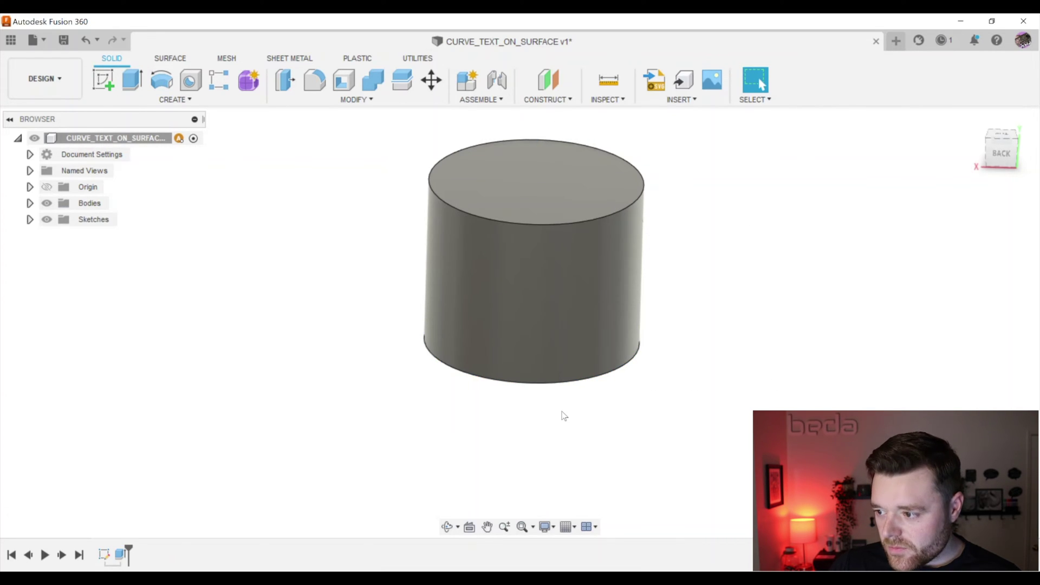
pyautogui.scroll(2, 619, 261)
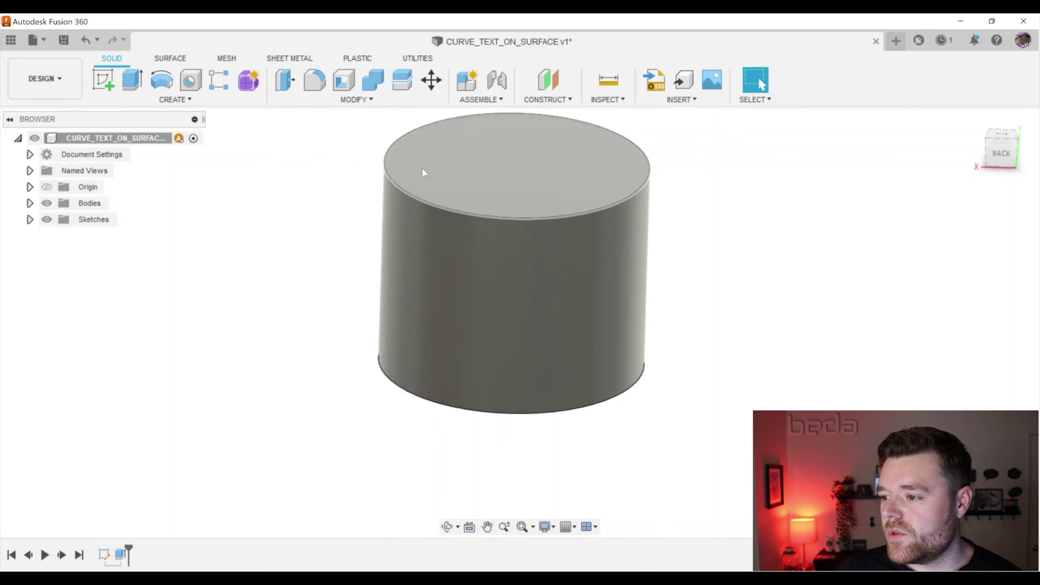
# Create a construction plane offset from the vertical XY origin plane, placed just outside the cylinder's back side.
pyautogui.keyDown('shift'); pyautogui.moveTo(460, 241); pyautogui.dragTo(607, 315, button='middle'); pyautogui.keyUp('shift')
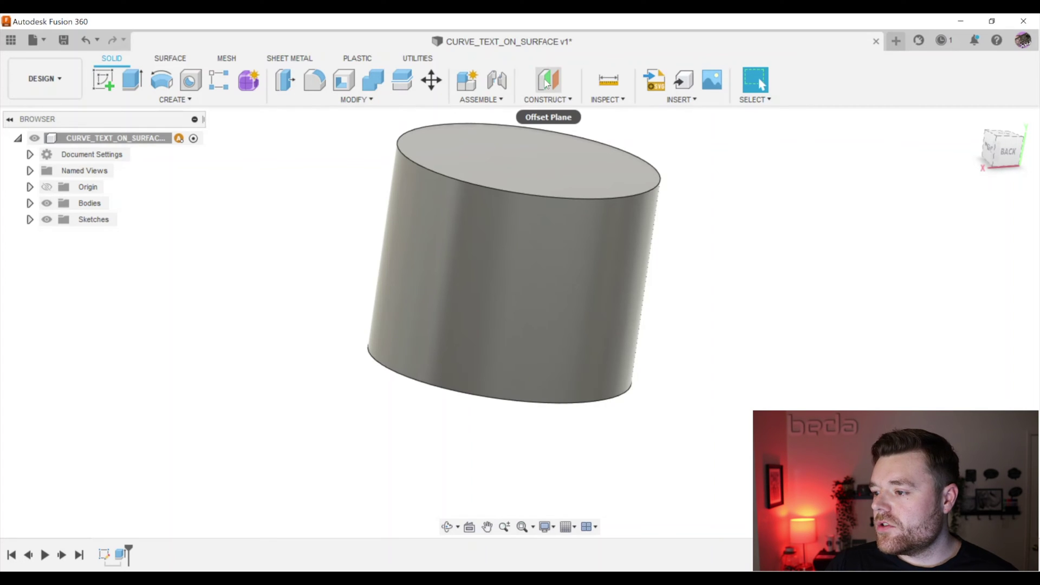
pyautogui.click(546, 81)
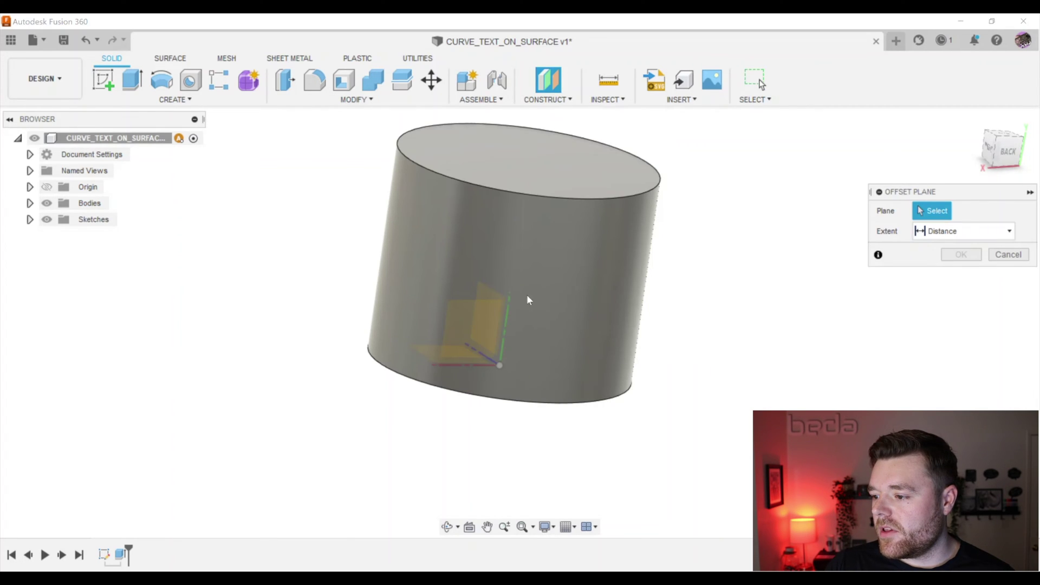
pyautogui.click(485, 317)
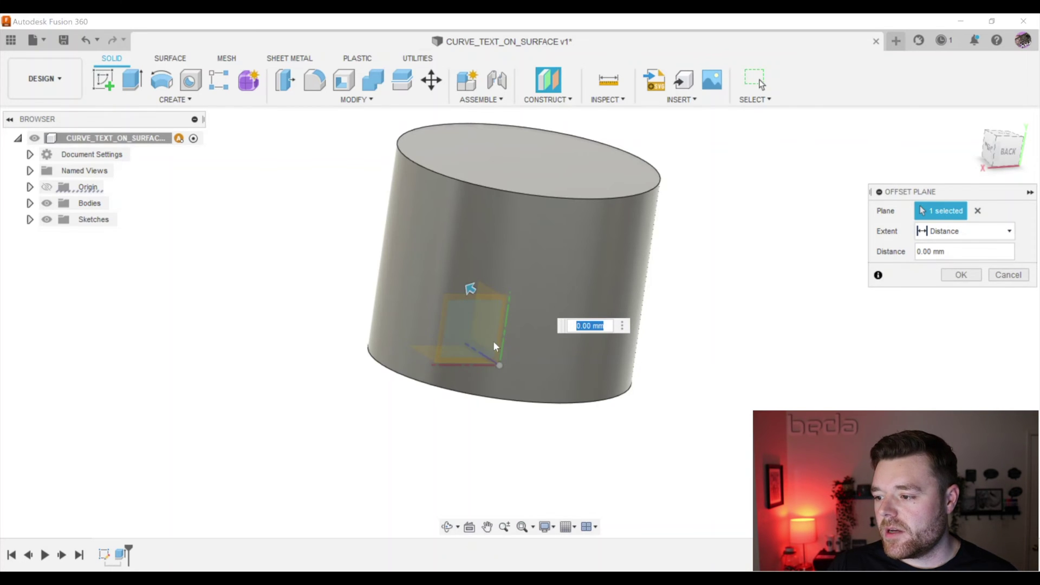
pyautogui.moveTo(471, 289); pyautogui.dragTo(603, 340)
pyautogui.keyDown('shift'); pyautogui.moveTo(512, 296); pyautogui.dragTo(590, 295, button='middle'); pyautogui.keyUp('shift')
pyautogui.moveTo(758, 324); pyautogui.dragTo(654, 316)
pyautogui.click(960, 275)
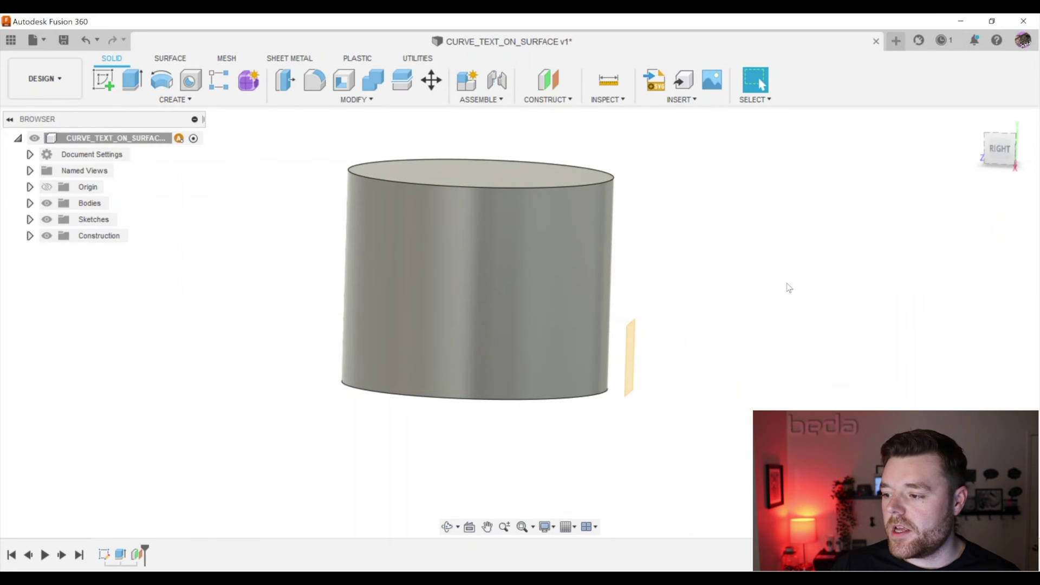
# Start a sketch on the offset plane and place a rectangular text frame across the middle of the cylinder, wider than the body.
pyautogui.keyDown('shift'); pyautogui.moveTo(656, 314); pyautogui.dragTo(446, 357, button='middle'); pyautogui.keyUp('shift')
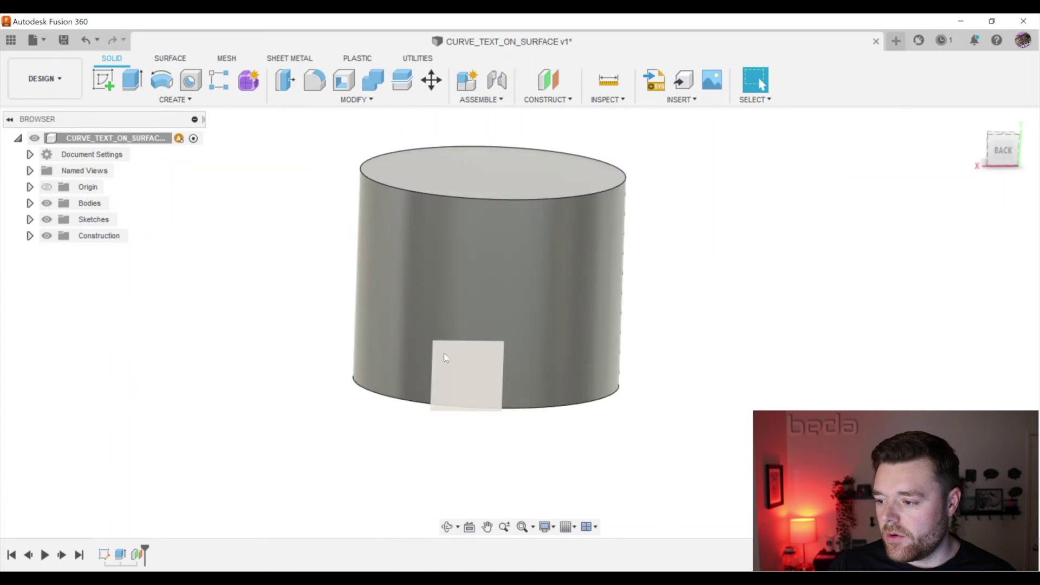
pyautogui.click(477, 380)
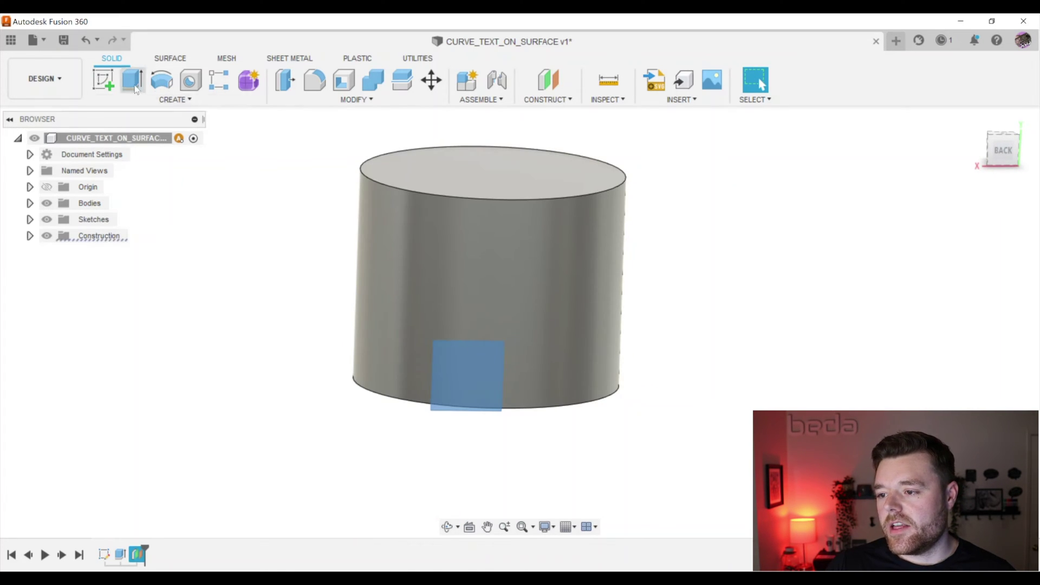
pyautogui.click(115, 83)
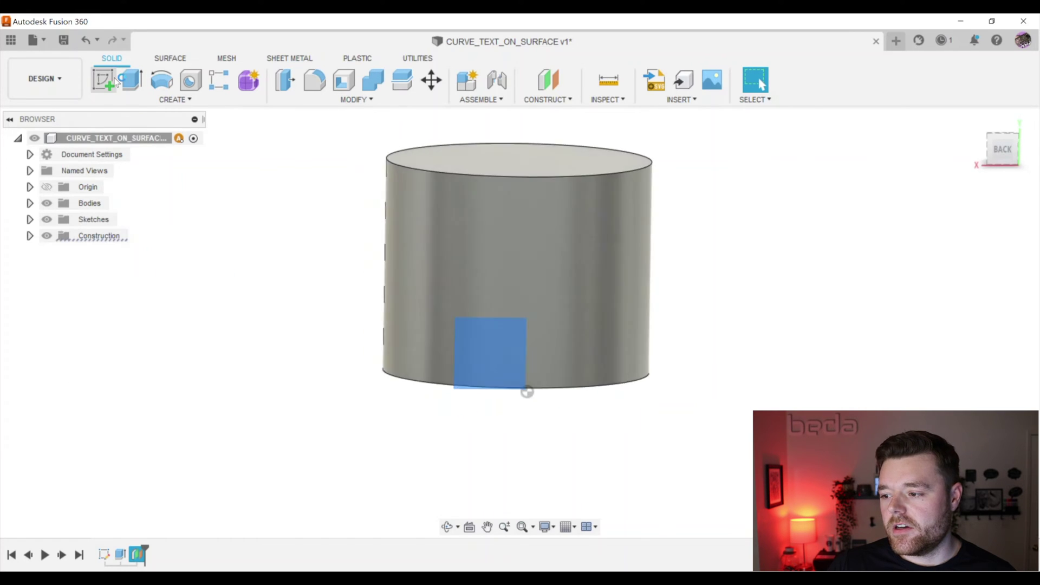
pyautogui.scroll(-2, 334, 276)
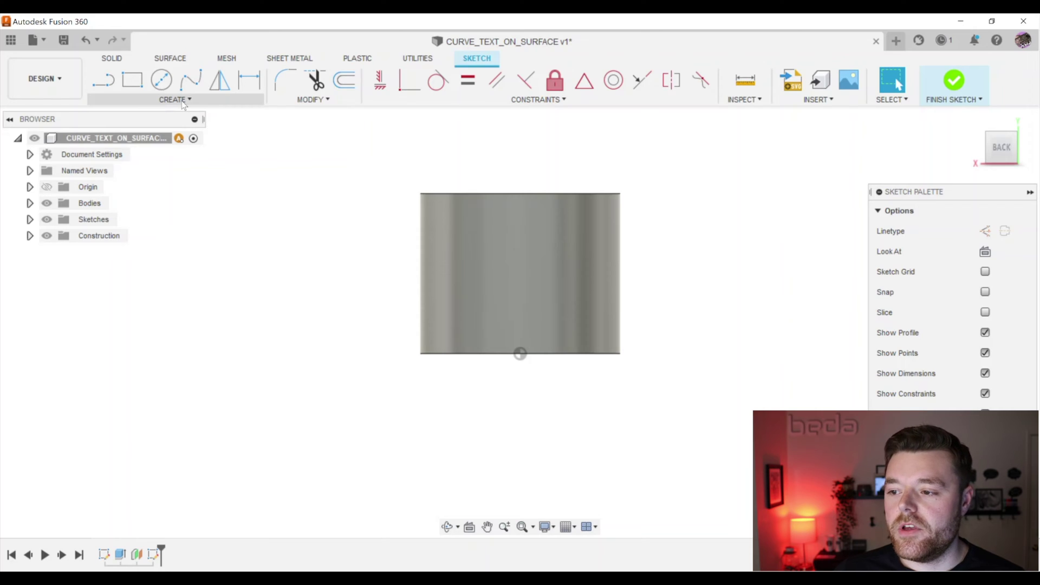
pyautogui.click(183, 103)
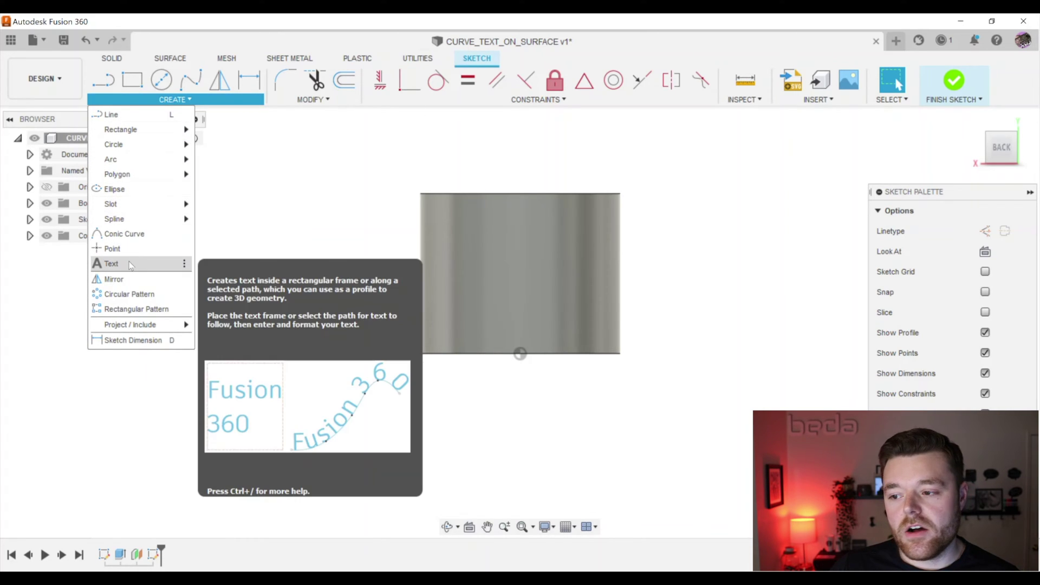
pyautogui.click(112, 264)
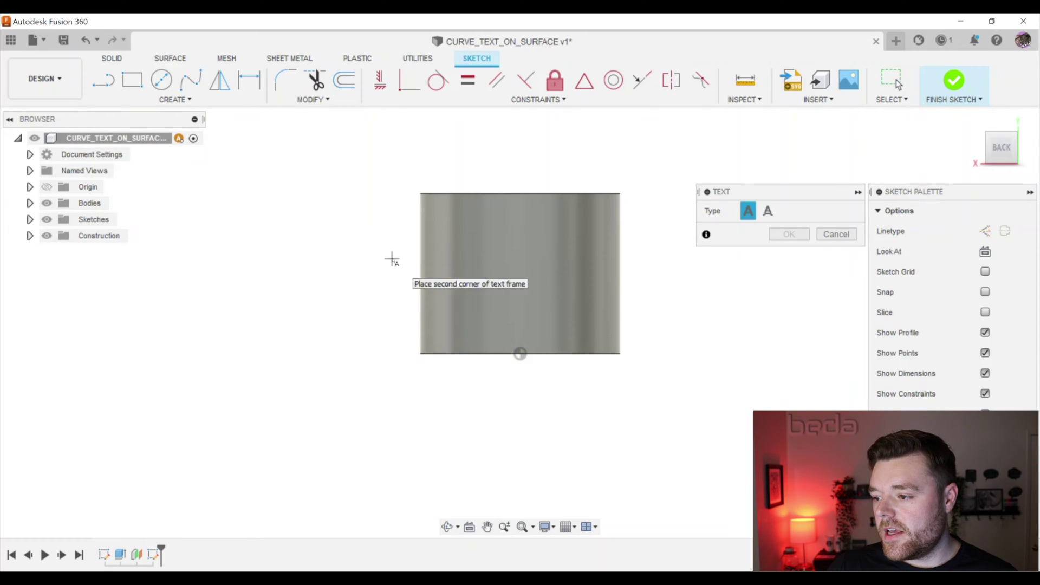
pyautogui.click(697, 318)
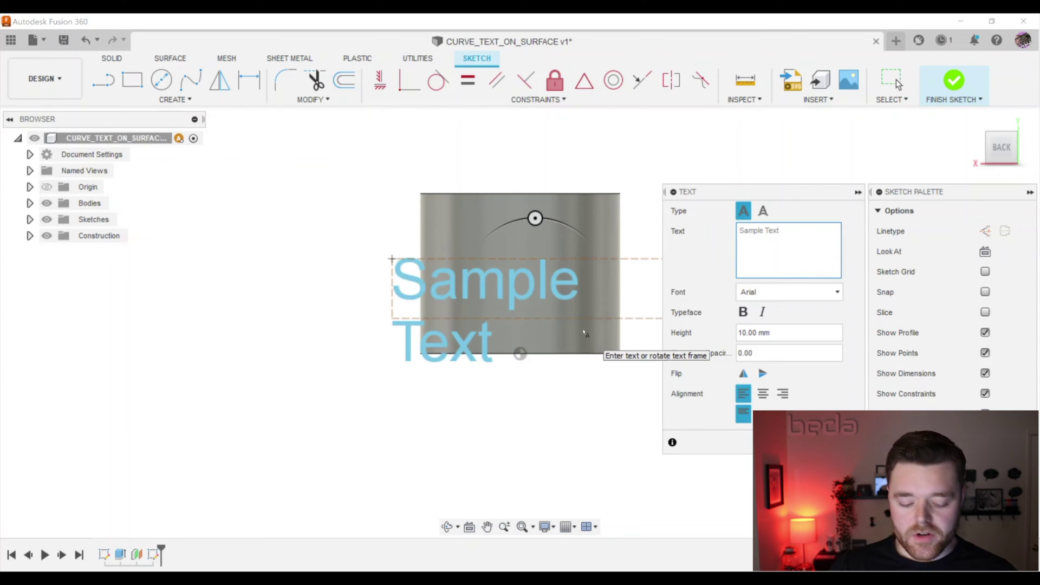
# Enter CURVED SURFACE TEXT as the sketch text, reduce its height below 10 mm, and confirm the text.
pyautogui.write('CURVE')
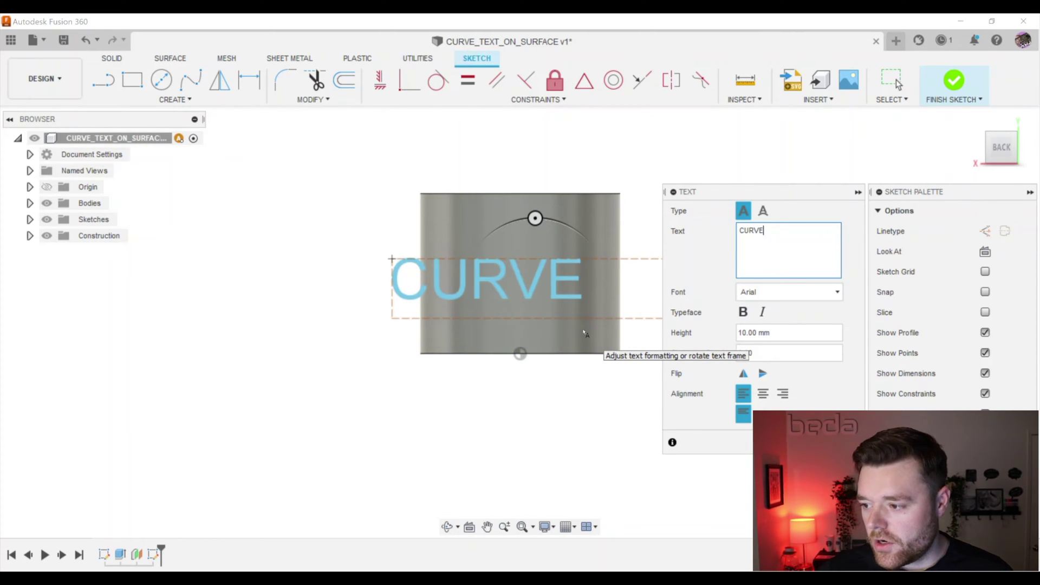
pyautogui.press('BackSpace')
pyautogui.press('BackSpace')
pyautogui.press('BackSpace')
pyautogui.press('BackSpace')
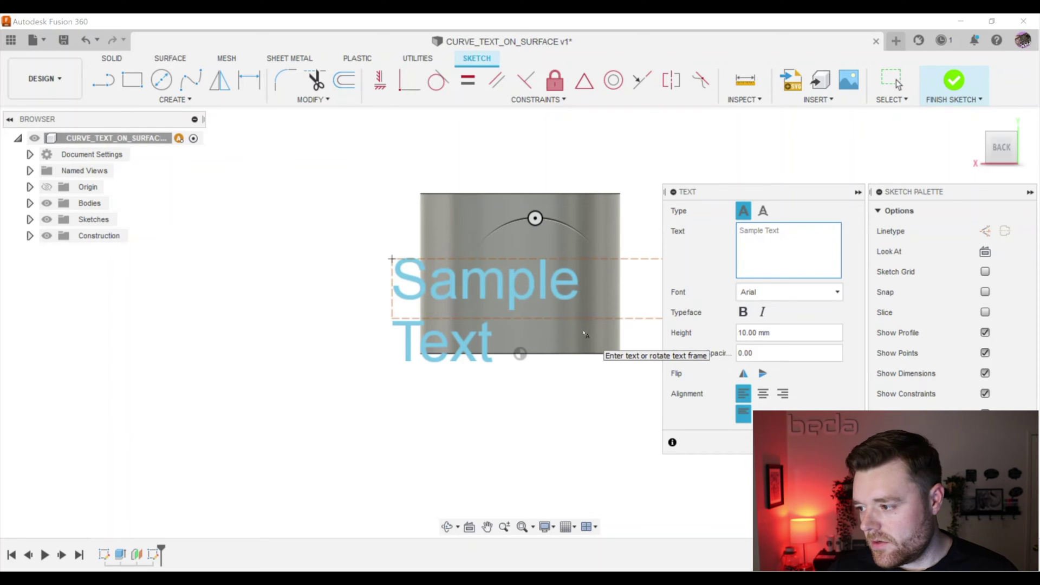
pyautogui.write('CURVED')
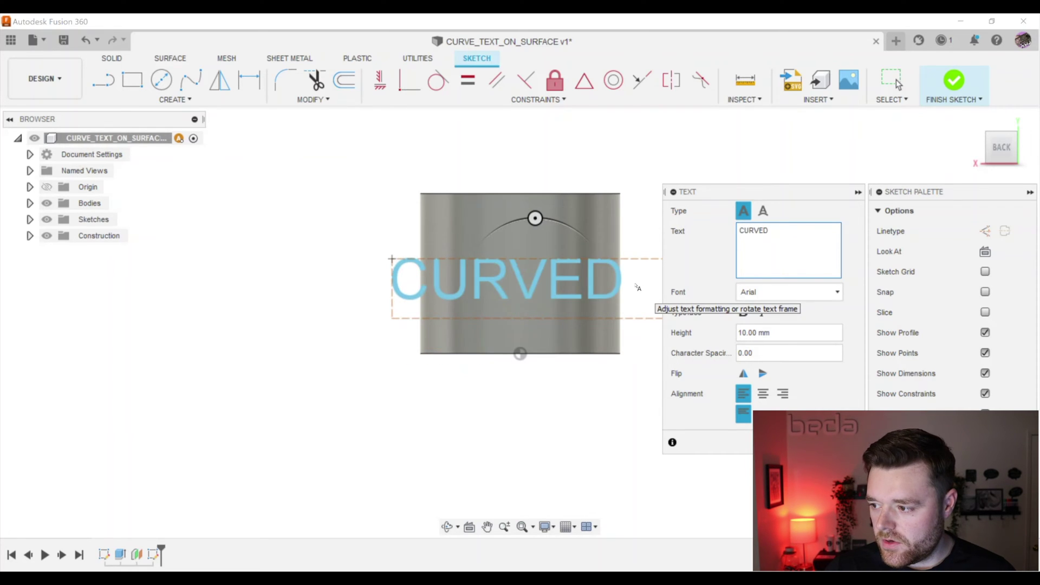
pyautogui.write(' SURF')
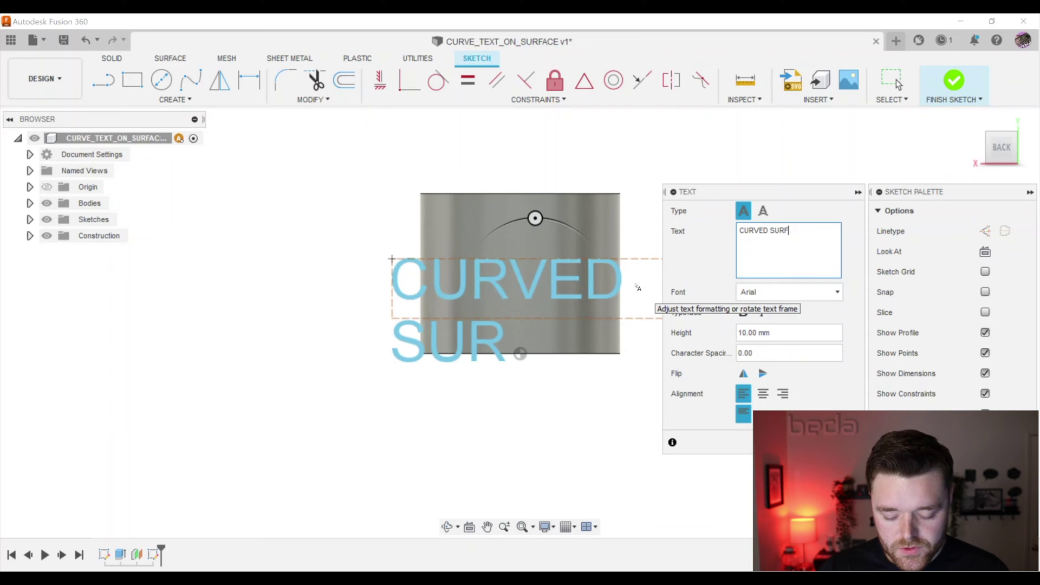
pyautogui.write('ACE TEXT')
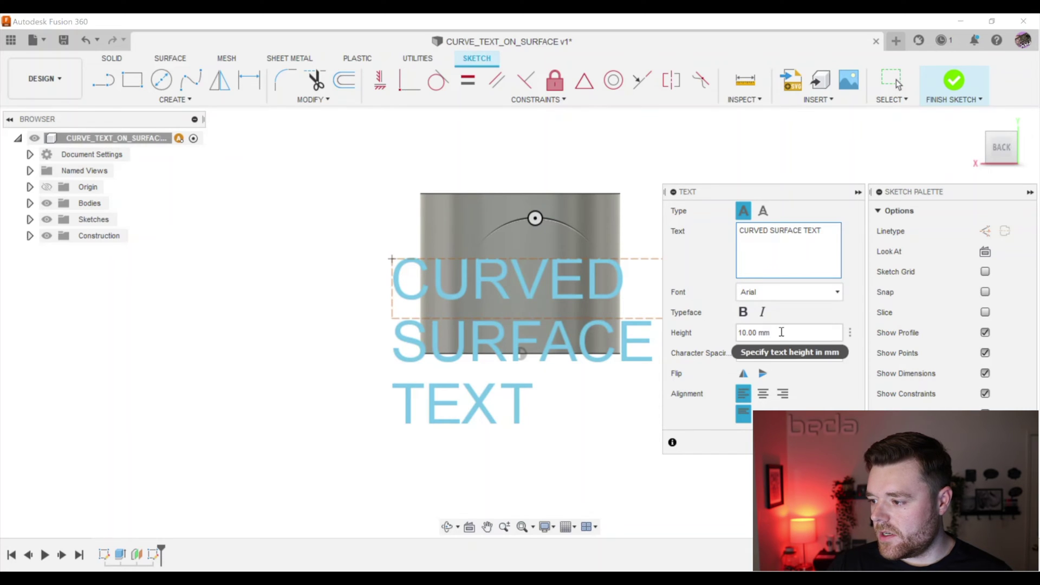
pyautogui.moveTo(780, 333); pyautogui.dragTo(734, 333)
pyautogui.press('Return')
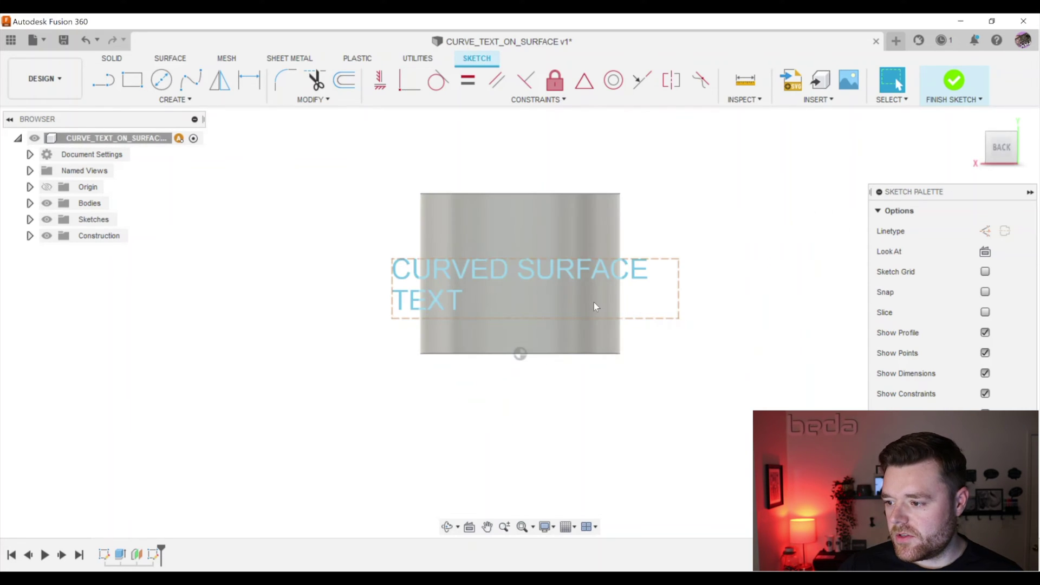
# Widen and tilt the text frame so the text runs on one slanted line across the cylinder, and finish the sketch.
pyautogui.click(406, 278)
pyautogui.moveTo(392, 289); pyautogui.dragTo(403, 258)
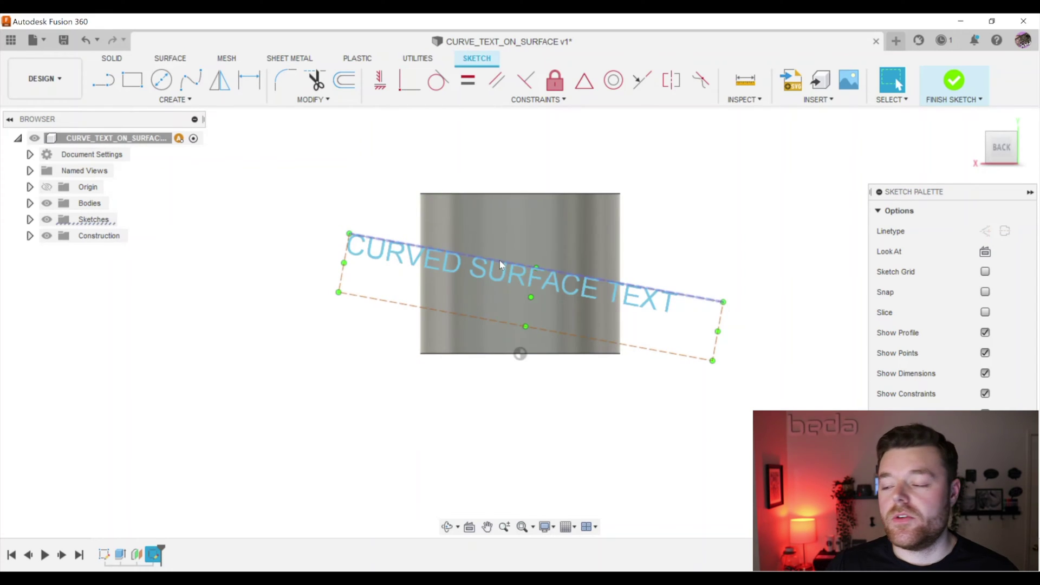
pyautogui.keyDown('shift'); pyautogui.moveTo(499, 265); pyautogui.dragTo(548, 287, button='middle'); pyautogui.keyUp('shift')
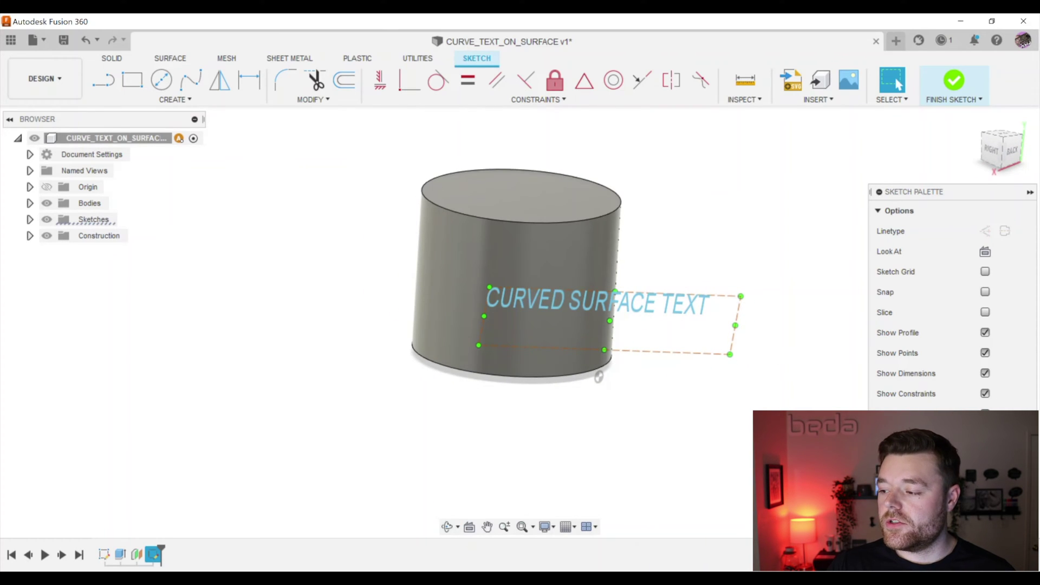
pyautogui.click(954, 477)
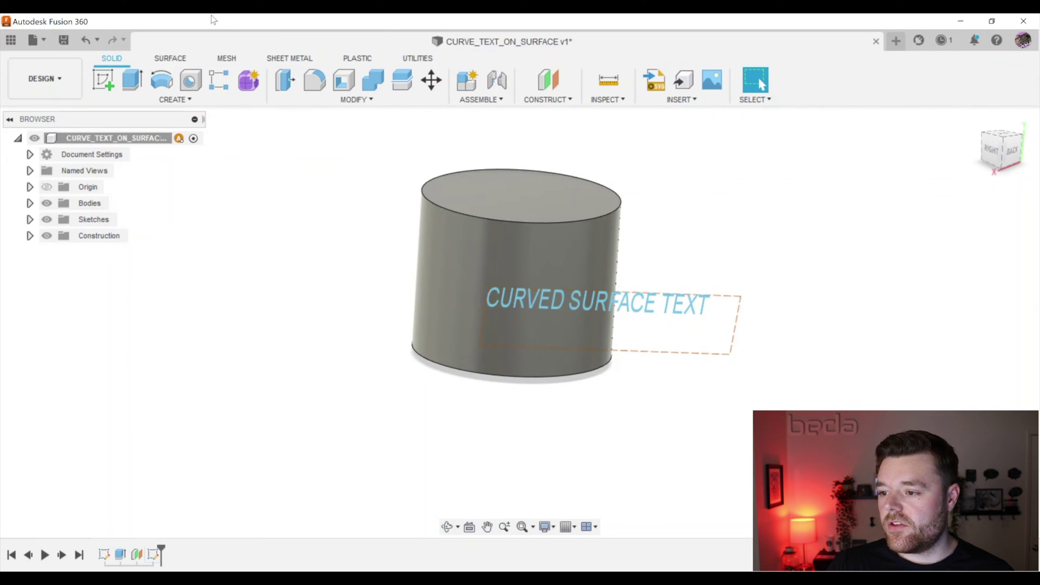
# Extrude the slanted text profile -31 mm into the cylinder as a cut.
pyautogui.click(131, 80)
pyautogui.click(646, 303)
pyautogui.scroll(2, 650, 306)
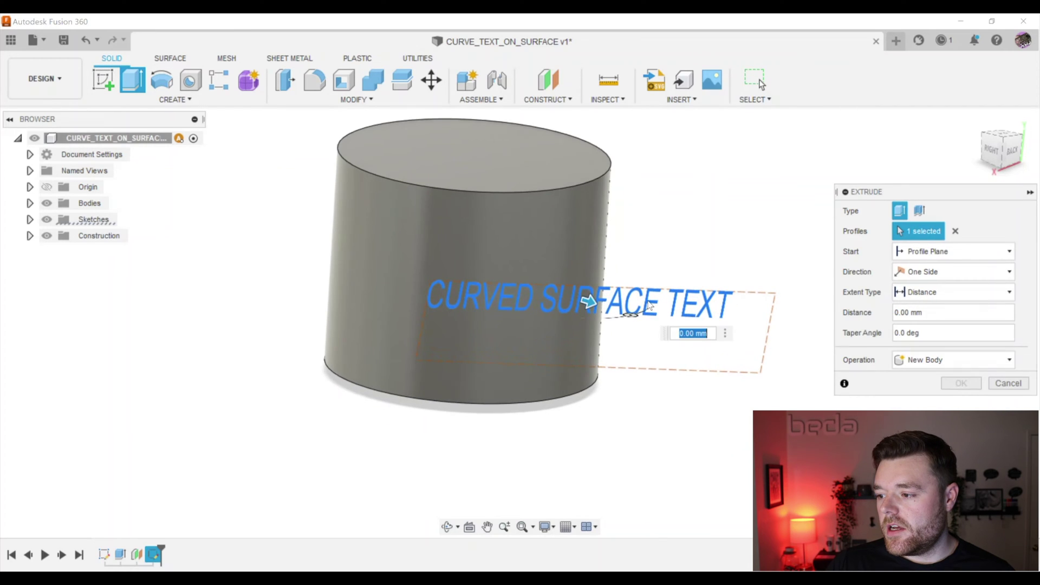
pyautogui.moveTo(595, 312); pyautogui.dragTo(405, 246)
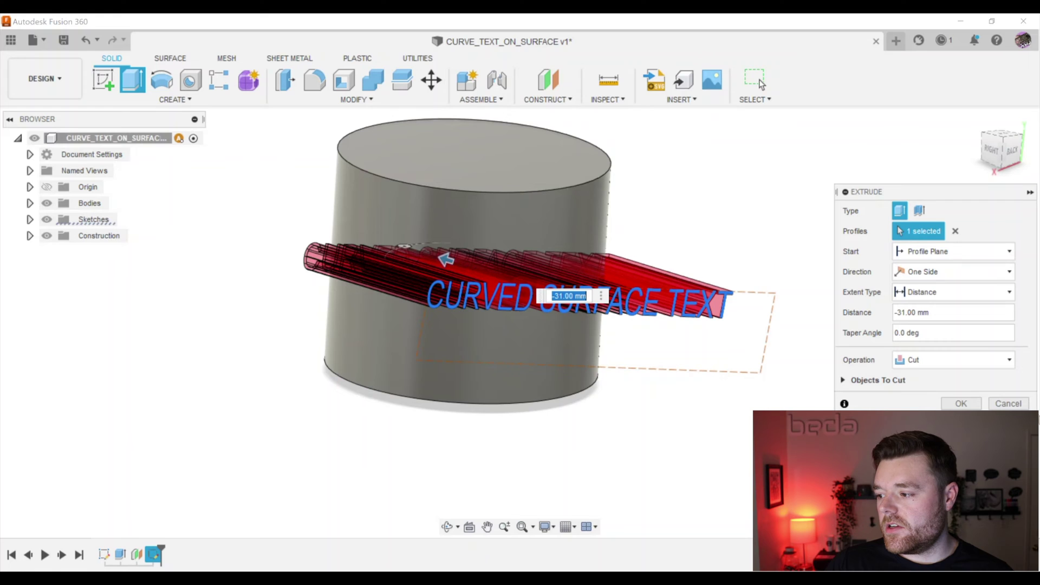
pyautogui.click(961, 404)
# Inspect from several angles how the cut letters are shaped across the cylinder's curved side.
pyautogui.keyDown('shift'); pyautogui.moveTo(673, 344); pyautogui.dragTo(455, 289, button='middle'); pyautogui.keyUp('shift')
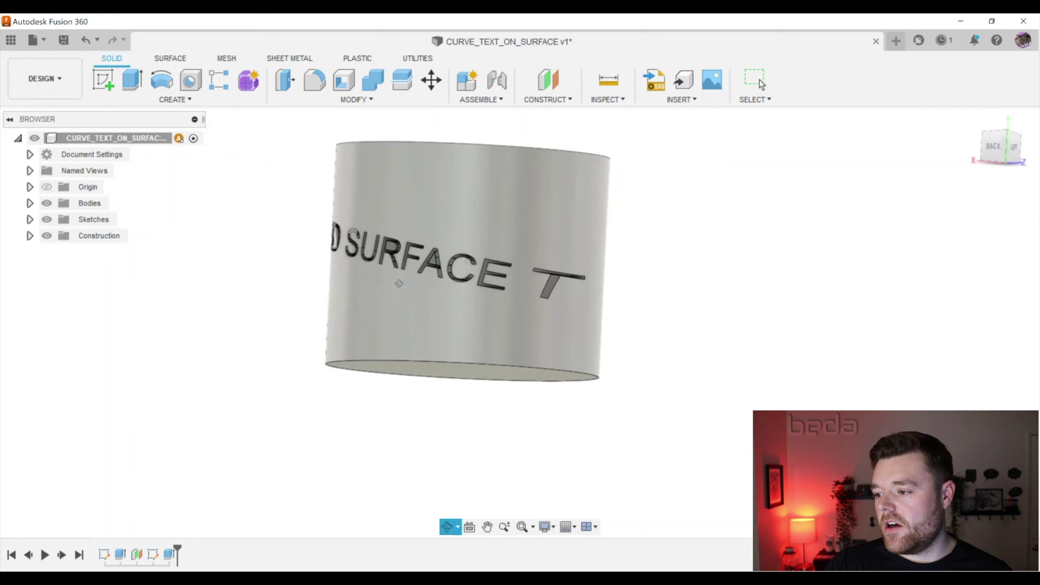
pyautogui.moveTo(399, 283); pyautogui.dragTo(437, 275)
pyautogui.press('Escape')
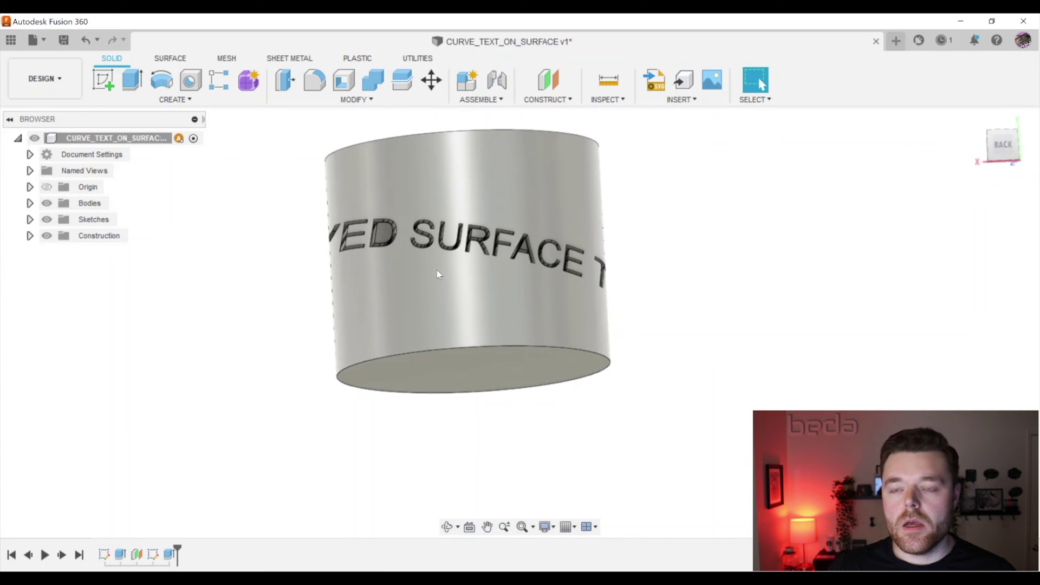
pyautogui.keyDown('shift'); pyautogui.moveTo(523, 237); pyautogui.dragTo(514, 258, button='middle'); pyautogui.keyUp('shift')
pyautogui.scroll(3, 345, 235)
pyautogui.keyDown('shift'); pyautogui.moveTo(447, 238); pyautogui.dragTo(456, 215, button='middle'); pyautogui.keyUp('shift')
pyautogui.scroll(1, 433, 241)
pyautogui.scroll(-2, 558, 359)
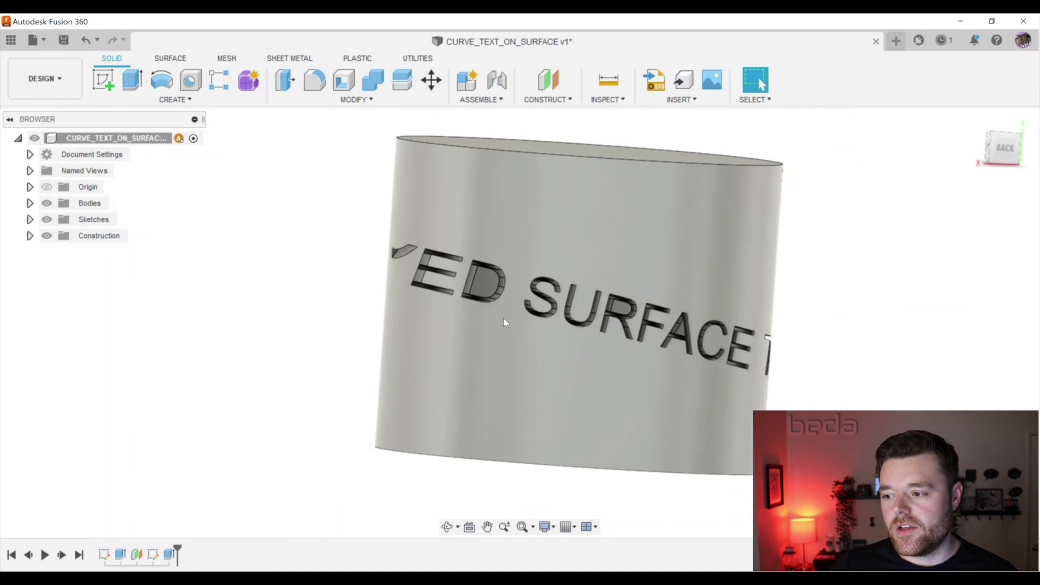
pyautogui.moveTo(514, 251)
pyautogui.keyDown('shift'); pyautogui.mouseDown(button='middle')
pyautogui.moveTo(568, 342)
pyautogui.moveTo(525, 359)
pyautogui.moveTo(517, 328)
pyautogui.moveTo(531, 310)
pyautogui.moveTo(531, 322)
pyautogui.mouseUp(button='middle'); pyautogui.keyUp('shift')
pyautogui.scroll(-3, 457, 321)
pyautogui.scroll(5, 531, 310)
pyautogui.scroll(-3, 529, 321)
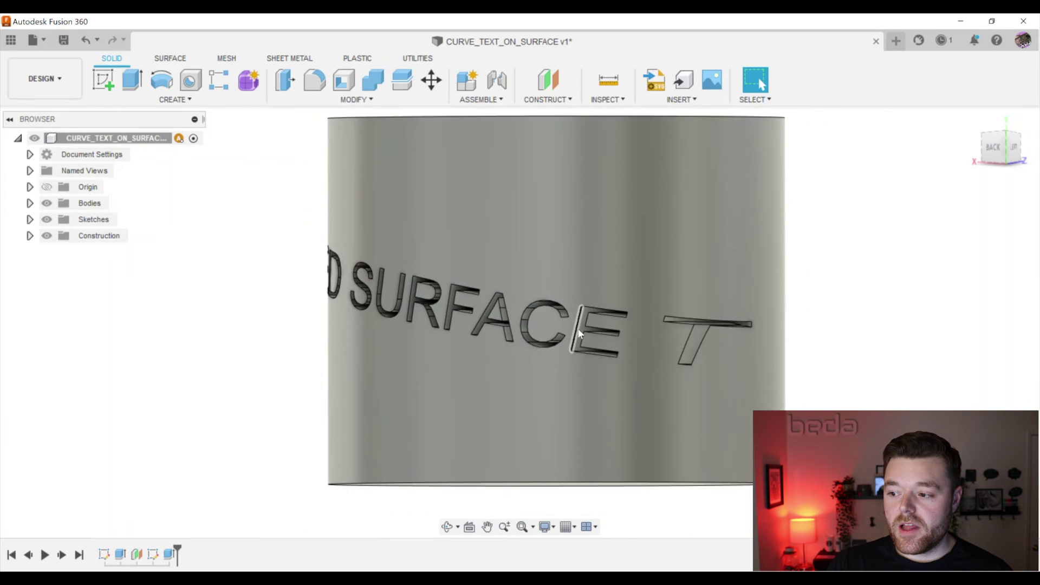
pyautogui.scroll(-2, 554, 299)
pyautogui.keyDown('shift'); pyautogui.moveTo(554, 302); pyautogui.dragTo(662, 308, button='middle'); pyautogui.keyUp('shift')
pyautogui.press('Escape')
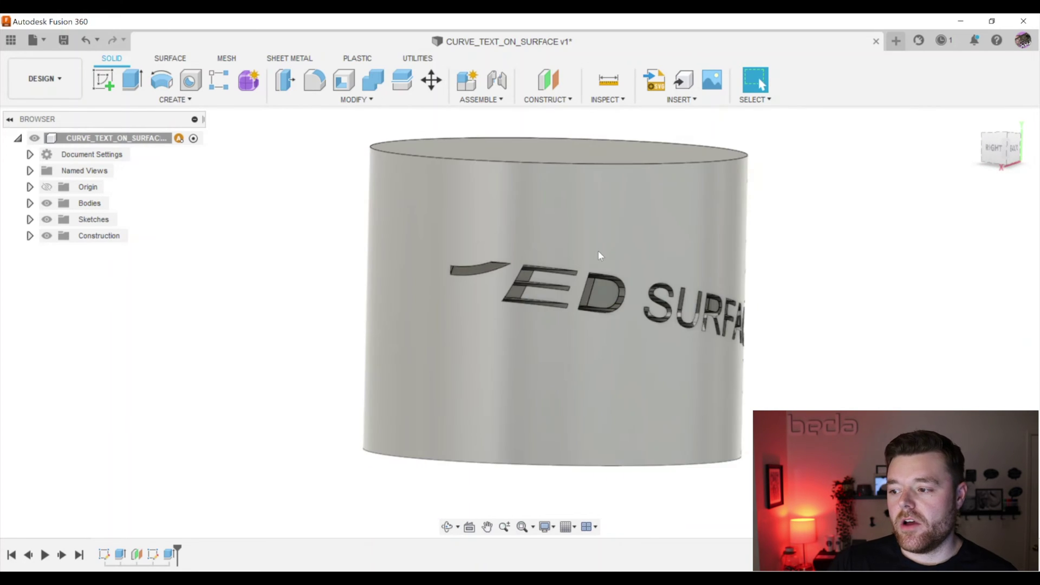
pyautogui.scroll(-2, 522, 322)
pyautogui.keyDown('shift'); pyautogui.moveTo(524, 322); pyautogui.dragTo(548, 302, button='middle'); pyautogui.keyUp('shift')
pyautogui.press('Escape')
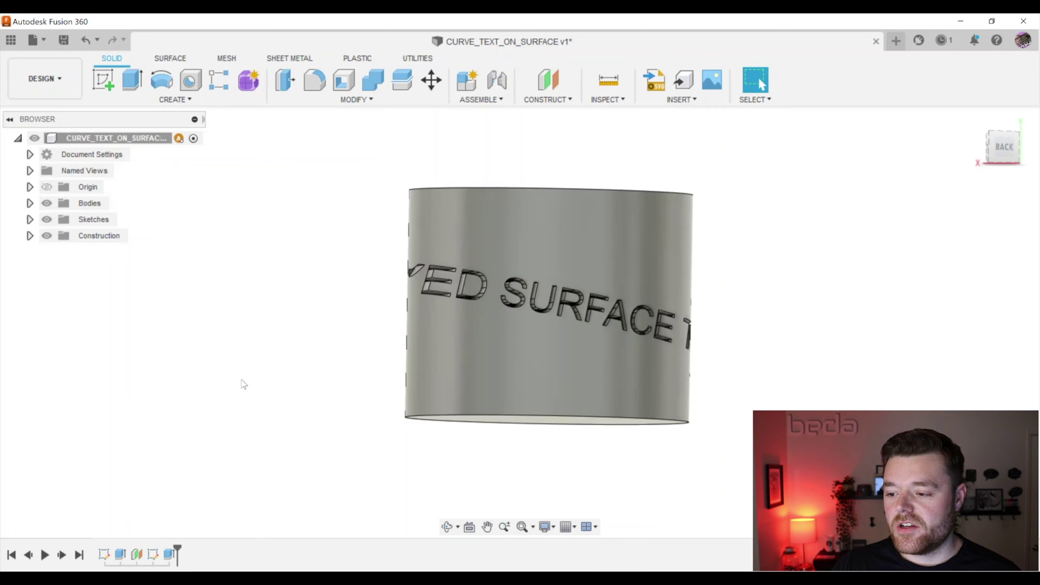
# Delete the text's extrude cut and make Sketch2 visible.
pyautogui.rightClick(170, 555)
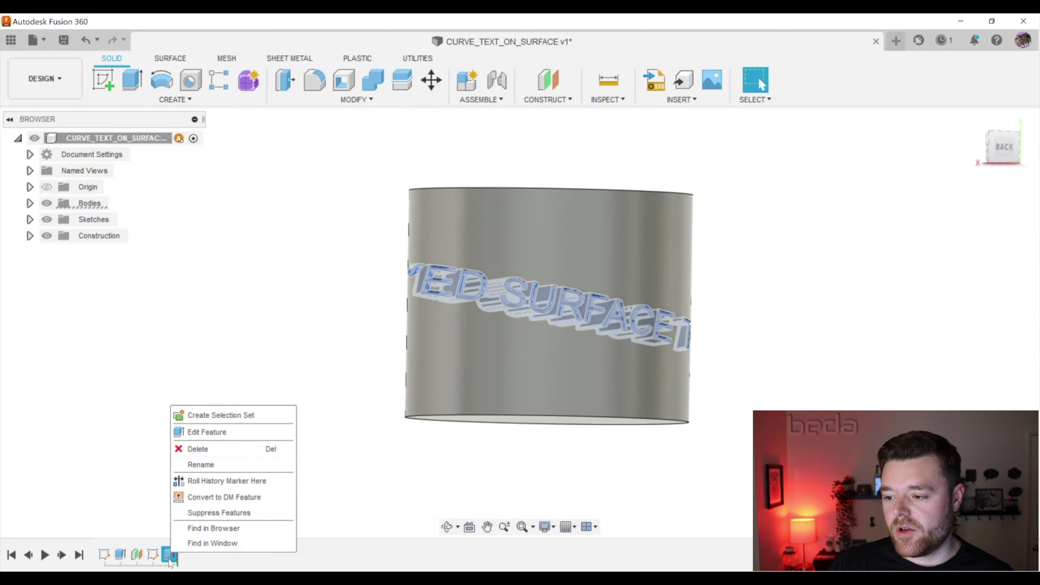
pyautogui.click(199, 449)
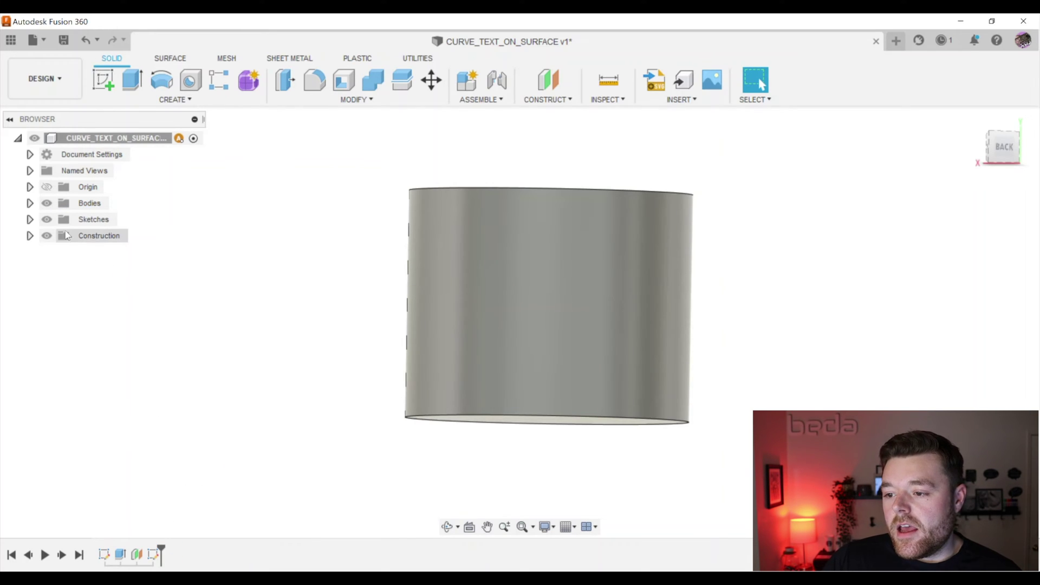
pyautogui.click(30, 220)
pyautogui.click(59, 253)
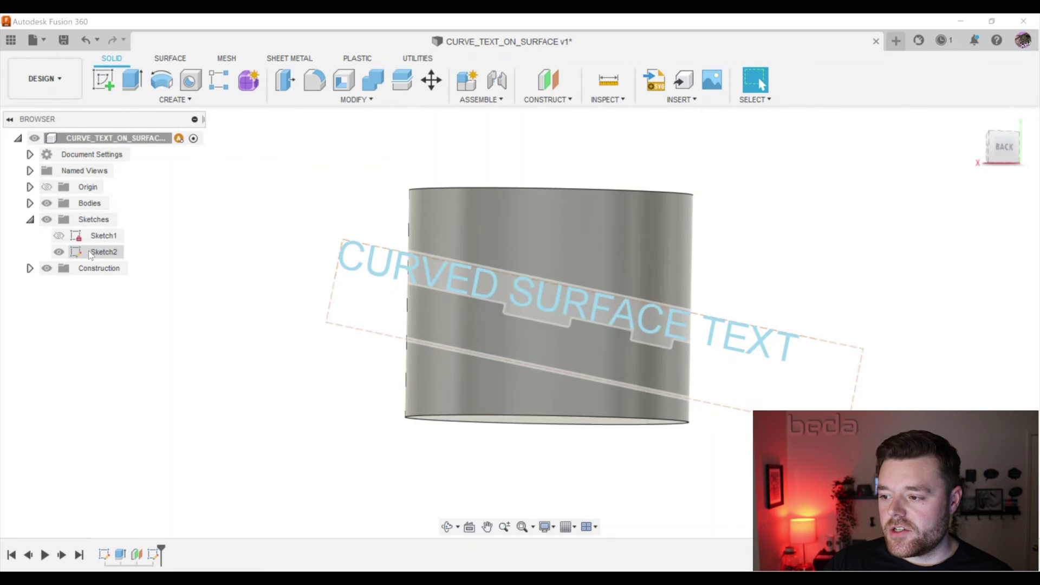
# Start an Emboss using the CURVED SURFACE TEXT profile and the cylinder's curved side face.
pyautogui.scroll(-2, 480, 374)
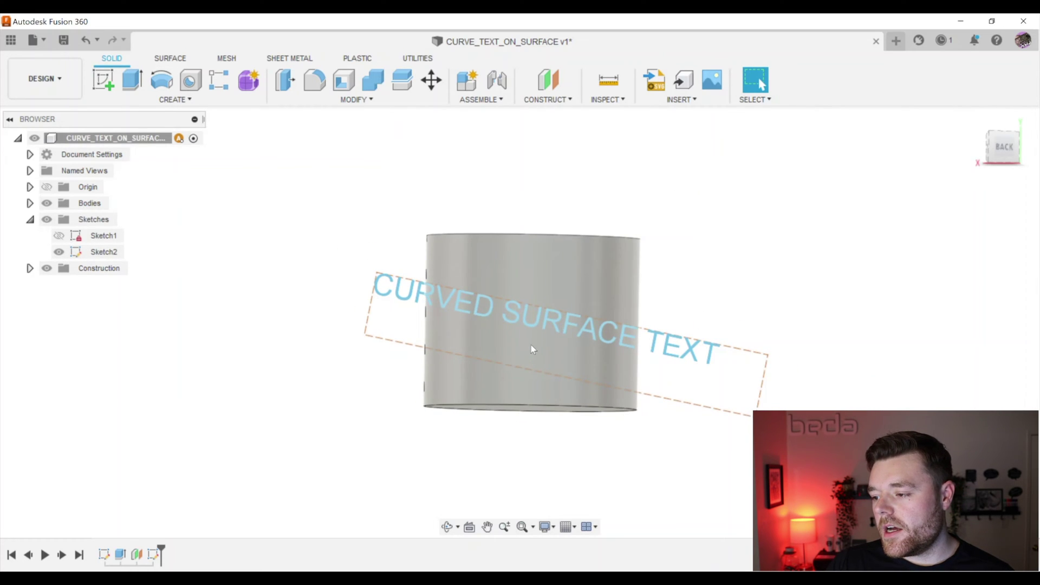
pyautogui.keyDown('shift'); pyautogui.moveTo(531, 345); pyautogui.dragTo(520, 353, button='middle'); pyautogui.keyUp('shift')
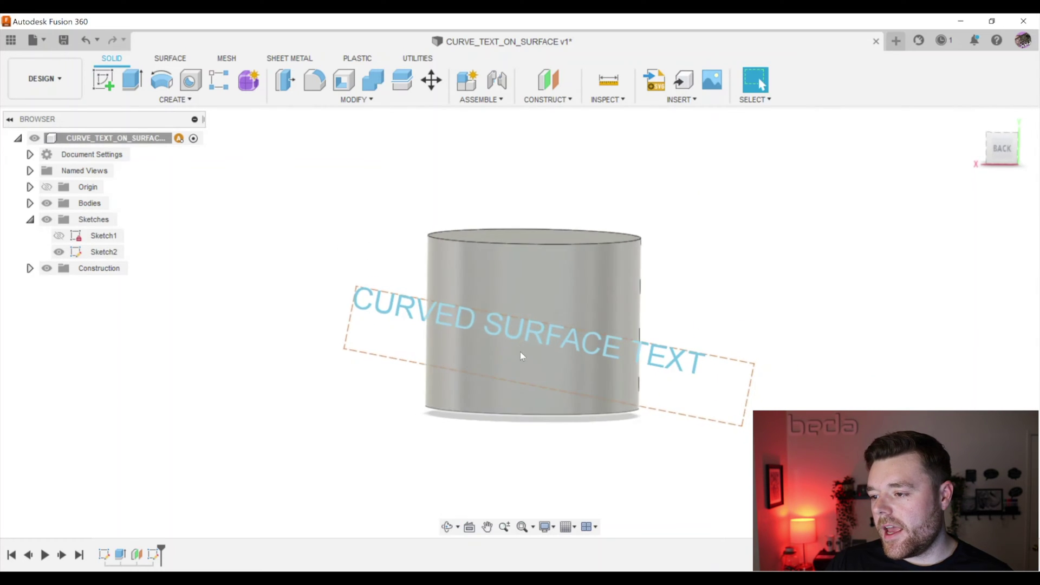
pyautogui.click(352, 99)
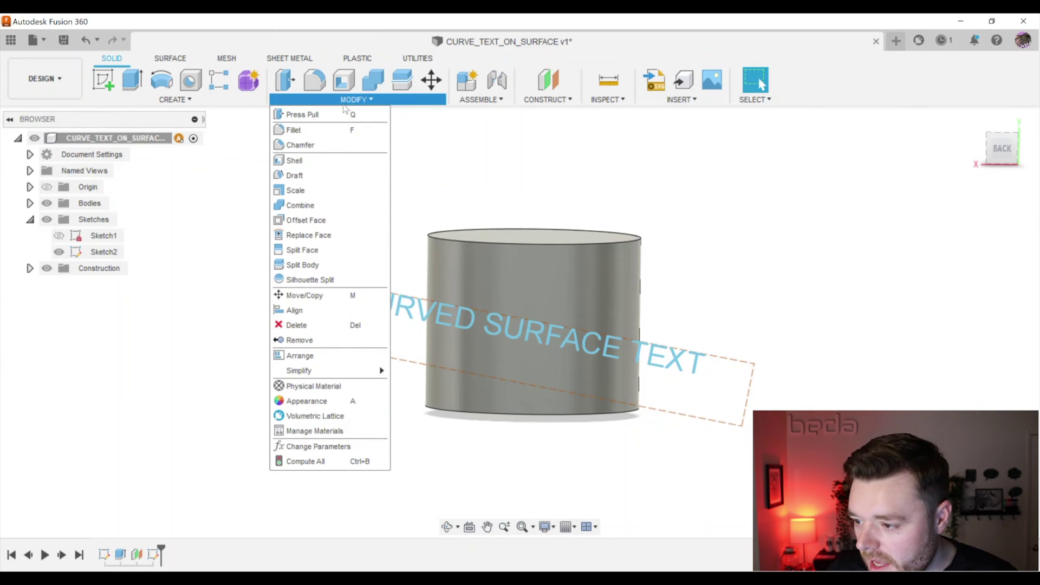
pyautogui.click(184, 100)
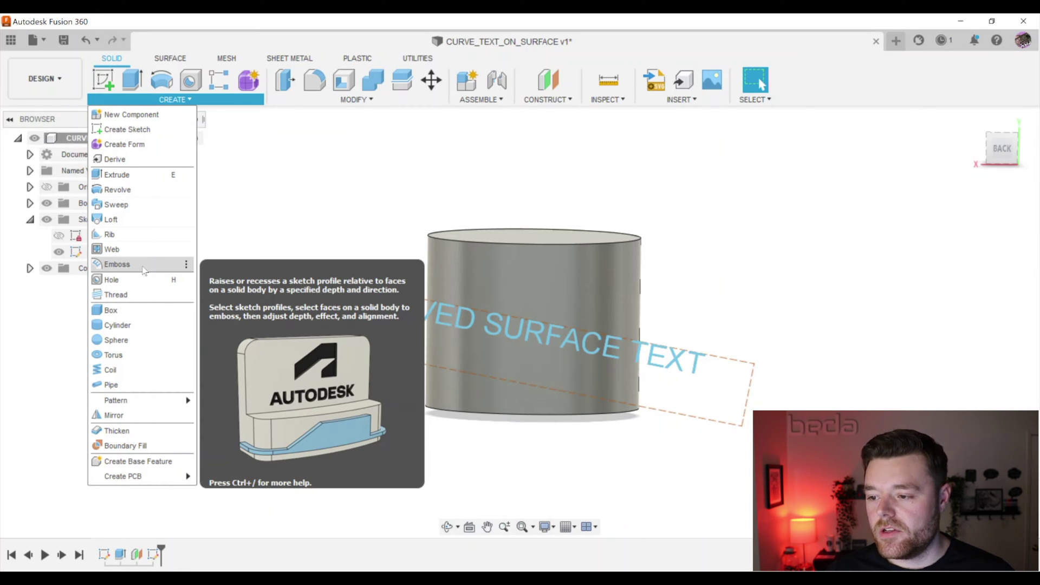
pyautogui.click(145, 270)
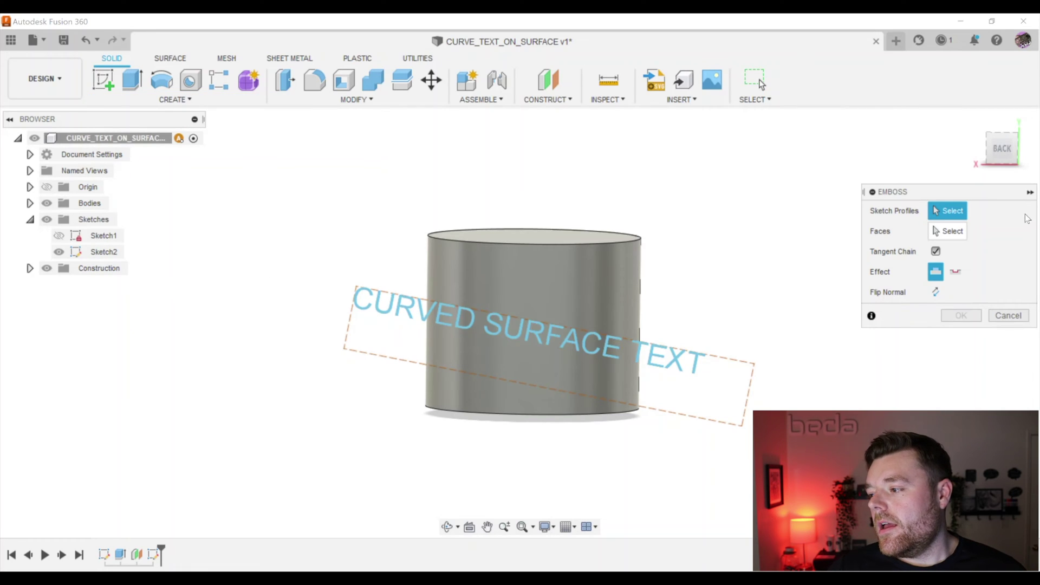
pyautogui.keyDown('shift'); pyautogui.moveTo(625, 337); pyautogui.dragTo(653, 346, button='middle'); pyautogui.keyUp('shift')
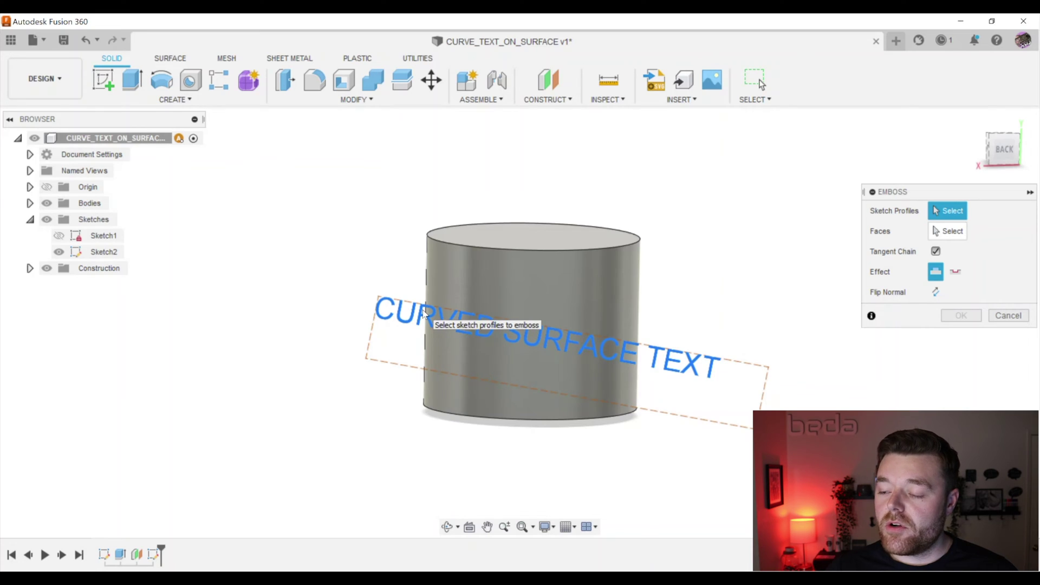
pyautogui.scroll(3, 429, 306)
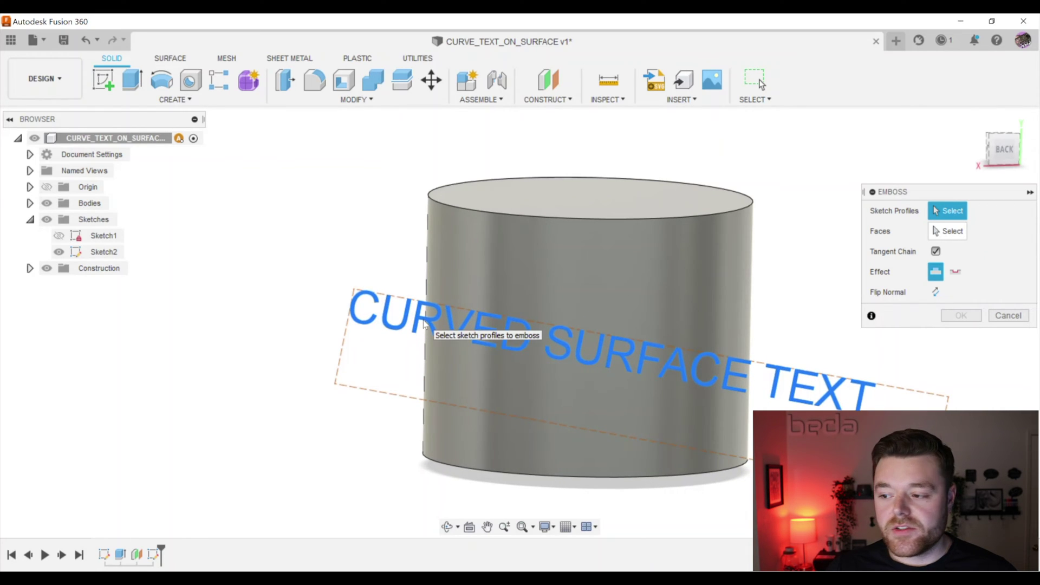
pyautogui.click(423, 324)
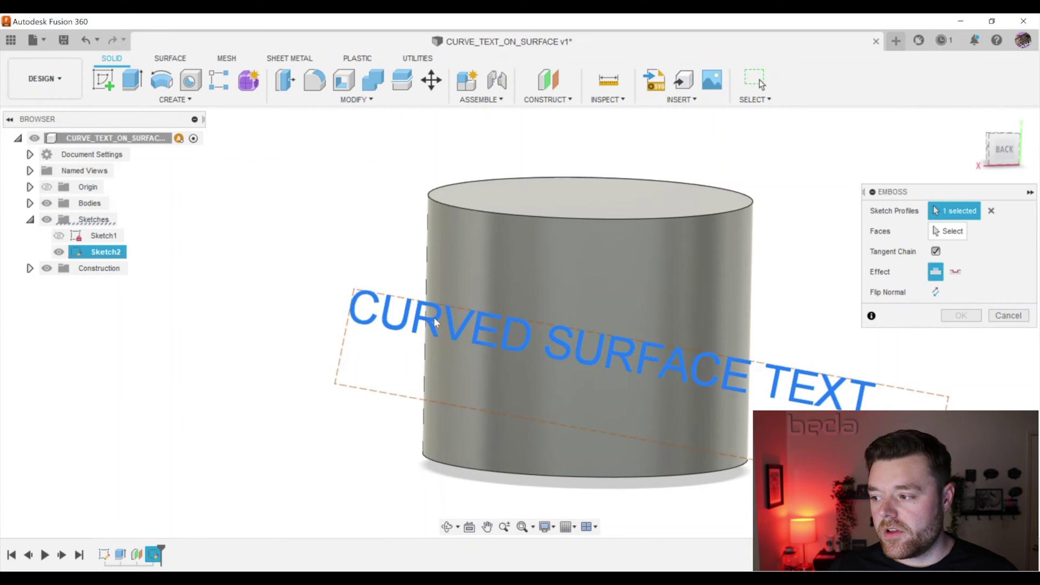
pyautogui.keyDown('shift'); pyautogui.moveTo(382, 298); pyautogui.dragTo(405, 299, button='middle'); pyautogui.keyUp('shift')
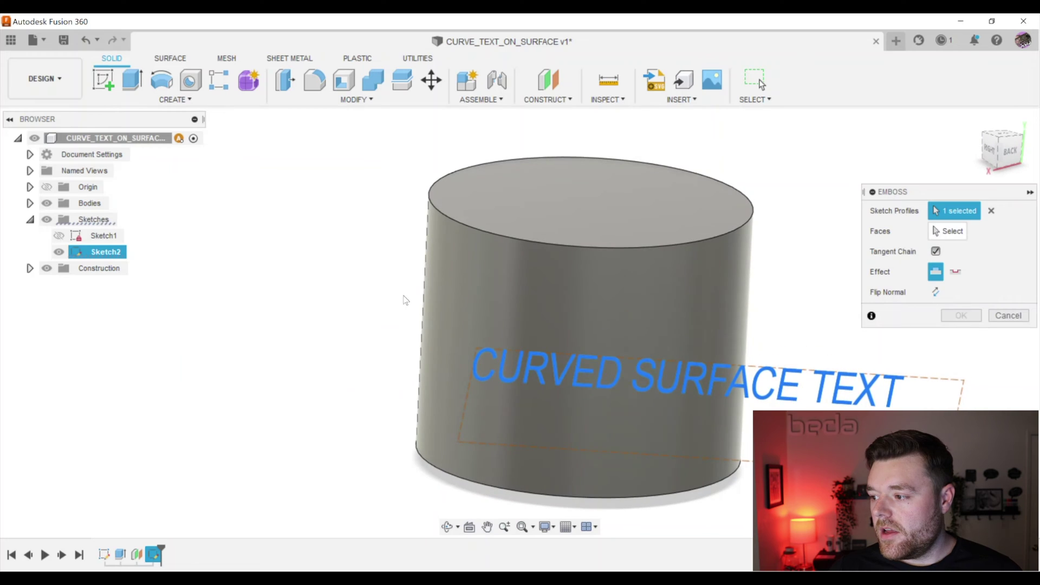
pyautogui.click(952, 231)
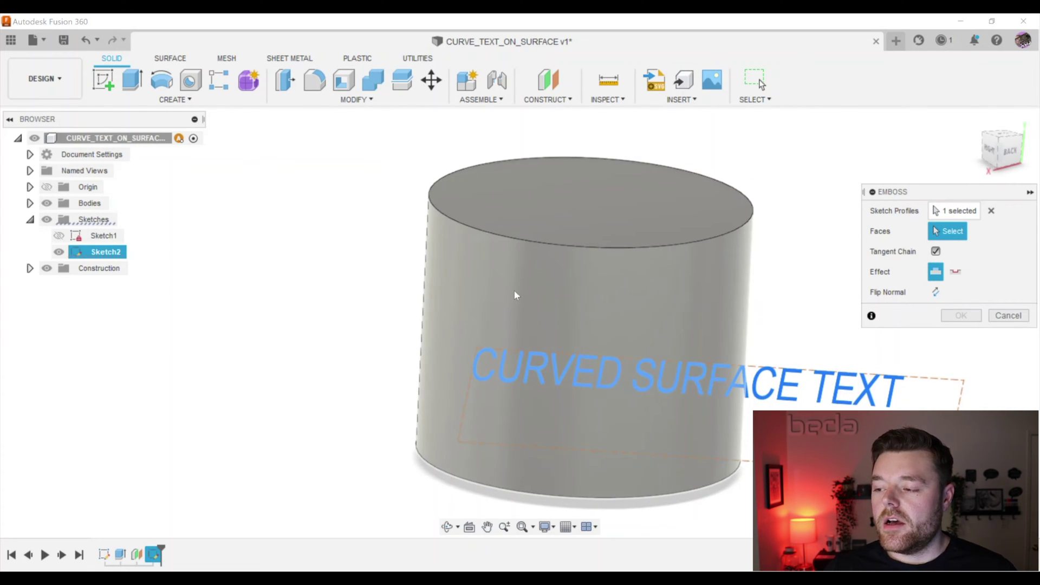
pyautogui.click(540, 290)
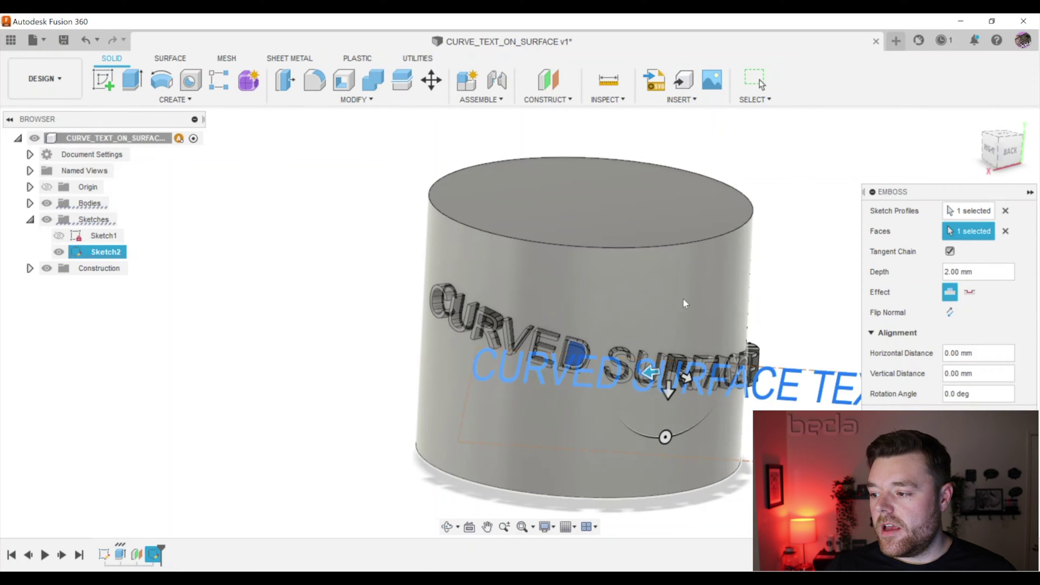
# Examine the emboss preview to see how the letters wrap around the cylinder's side.
pyautogui.keyDown('shift'); pyautogui.moveTo(684, 299); pyautogui.dragTo(581, 228, button='middle'); pyautogui.keyUp('shift')
pyautogui.scroll(4, 759, 329)
pyautogui.moveTo(613, 318)
pyautogui.keyDown('shift'); pyautogui.mouseDown(button='middle')
pyautogui.moveTo(608, 340)
pyautogui.moveTo(565, 350)
pyautogui.moveTo(547, 369)
pyautogui.moveTo(567, 355)
pyautogui.moveTo(640, 352)
pyautogui.moveTo(659, 372)
pyautogui.mouseUp(button='middle'); pyautogui.keyUp('shift')
pyautogui.scroll(-3, 548, 369)
pyautogui.scroll(-3, 659, 371)
pyautogui.scroll(4, 308, 293)
pyautogui.moveTo(371, 294)
pyautogui.keyDown('shift'); pyautogui.mouseDown(button='middle')
pyautogui.moveTo(431, 284)
pyautogui.moveTo(497, 253)
pyautogui.moveTo(486, 278)
pyautogui.moveTo(511, 255)
pyautogui.moveTo(498, 264)
pyautogui.mouseUp(button='middle'); pyautogui.keyUp('shift')
pyautogui.scroll(5, 496, 228)
pyautogui.scroll(-5, 516, 250)
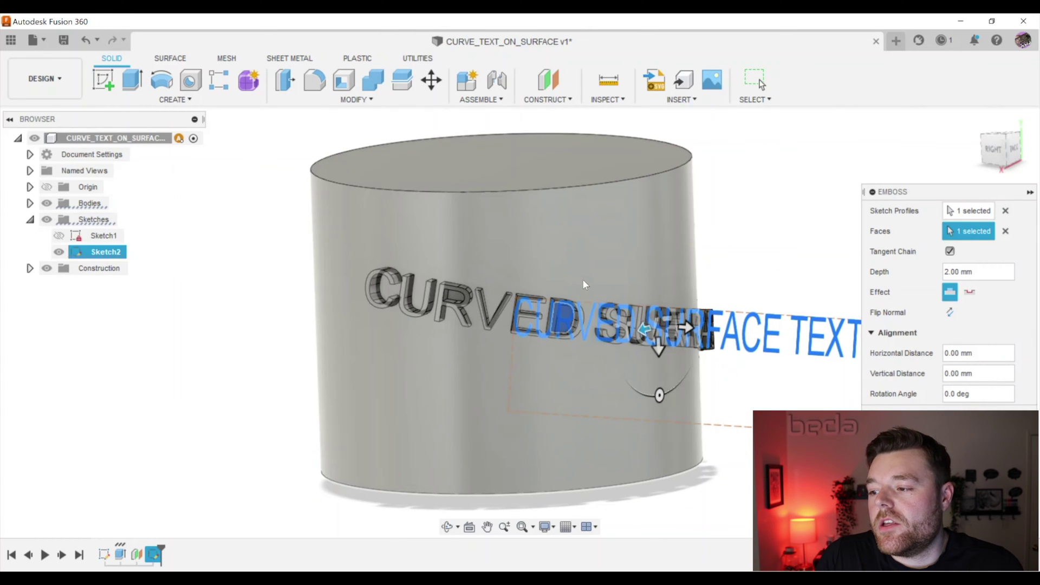
pyautogui.keyDown('shift'); pyautogui.moveTo(583, 278); pyautogui.dragTo(639, 266, button='middle'); pyautogui.keyUp('shift')
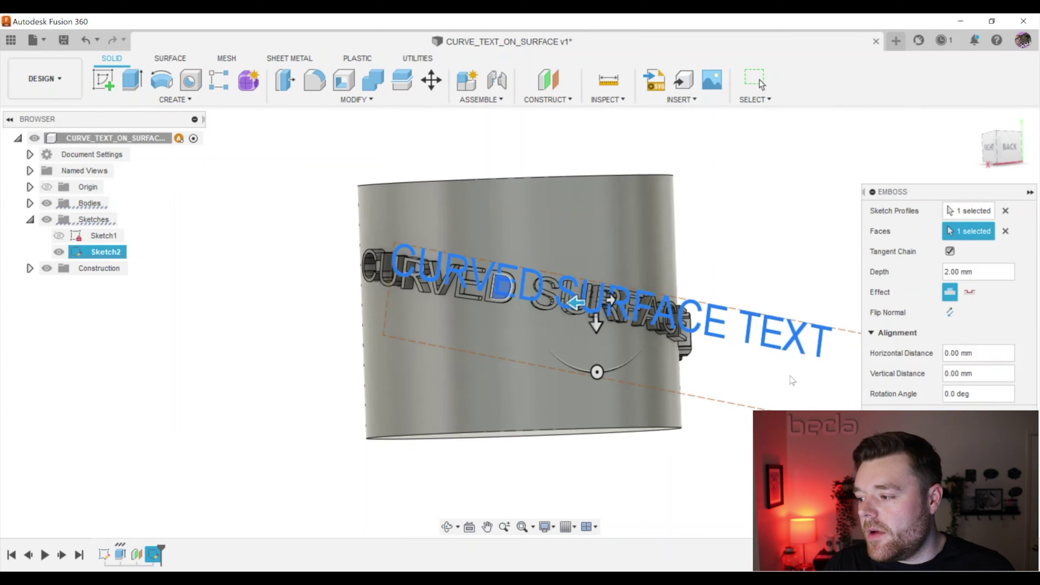
# Complete the emboss of the text as raised letters with a depth of 2 mm.
pyautogui.press('Return')
pyautogui.scroll(4, 365, 267)
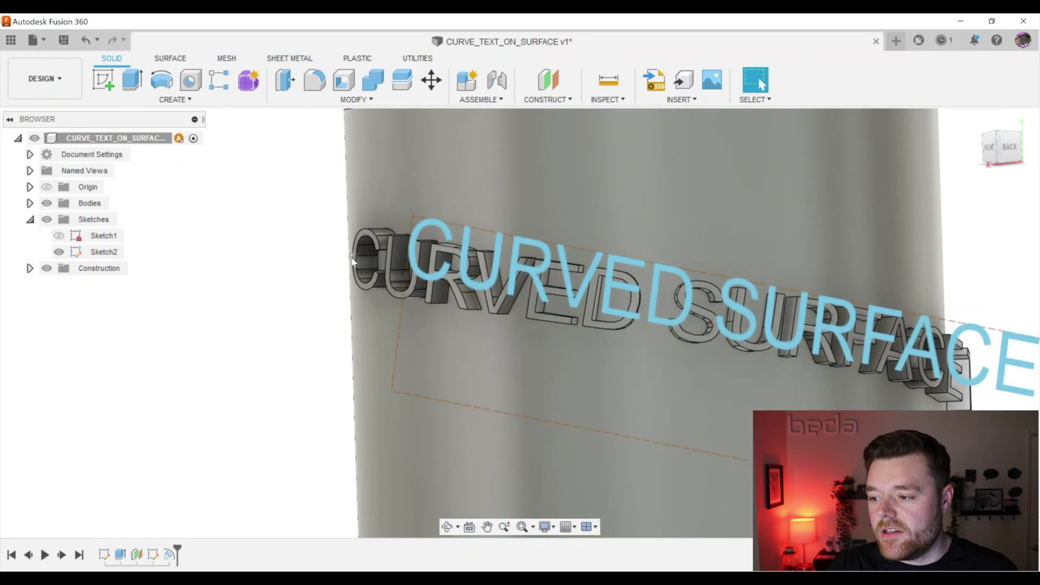
pyautogui.keyDown('shift'); pyautogui.moveTo(358, 263); pyautogui.dragTo(411, 204, button='middle'); pyautogui.keyUp('shift')
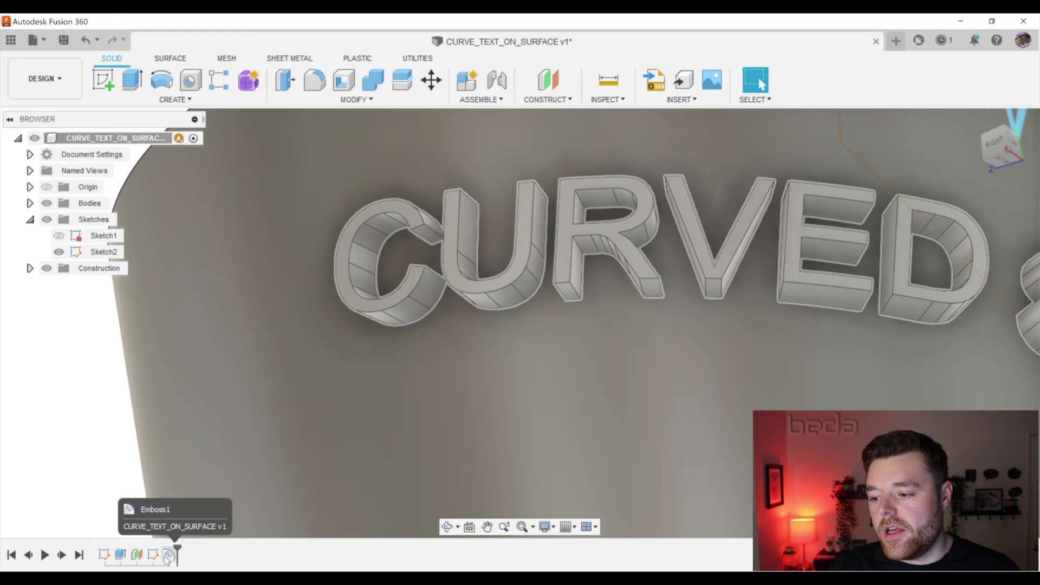
# Edit the emboss feature of the CURVED SURFACE TEXT and set its depth to 1 mm.
pyautogui.click(169, 555)
pyautogui.rightClick(168, 555)
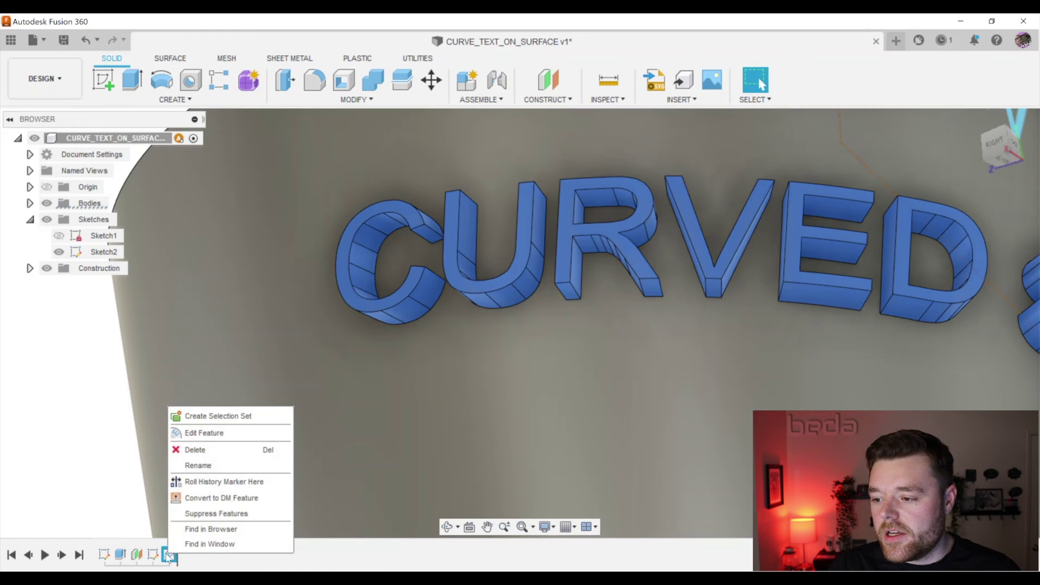
pyautogui.click(200, 438)
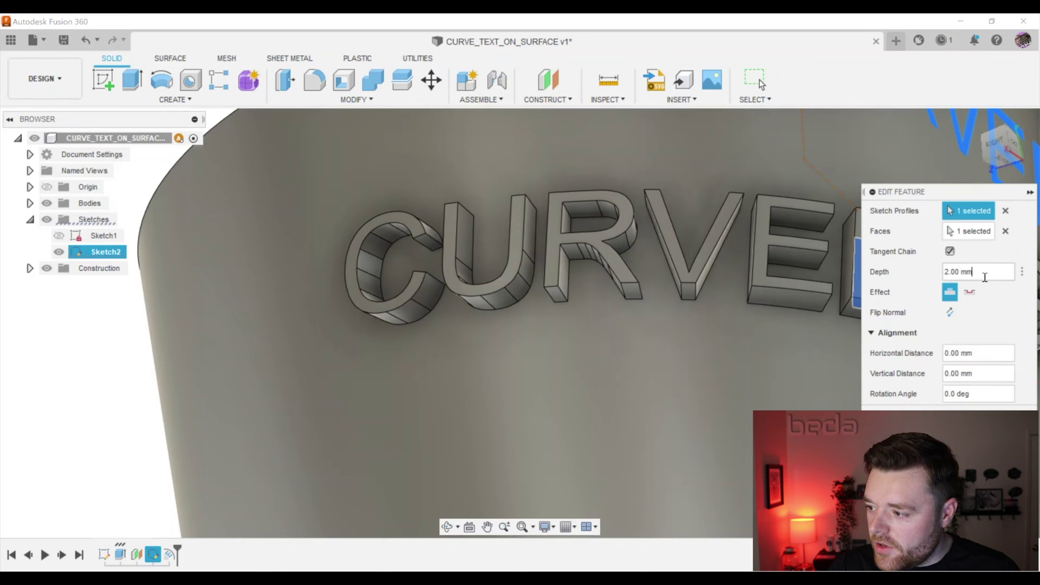
pyautogui.moveTo(985, 277); pyautogui.dragTo(943, 273)
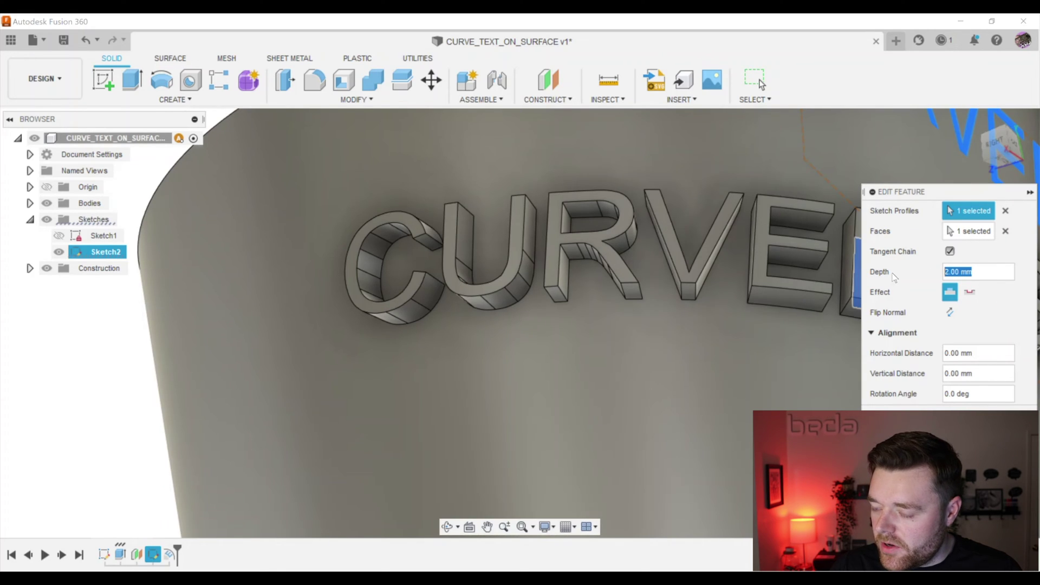
pyautogui.write('1')
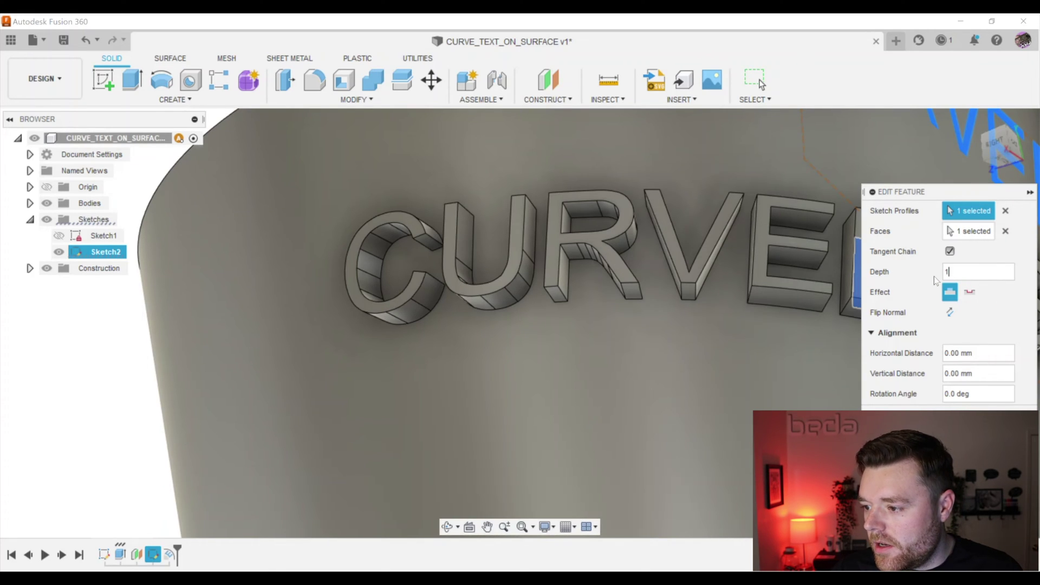
pyautogui.press('Return')
# Edit the text's emboss feature again and switch its effect to deboss, cutting the letters into the cylinder at -1.00 mm depth.
pyautogui.scroll(-5, 497, 302)
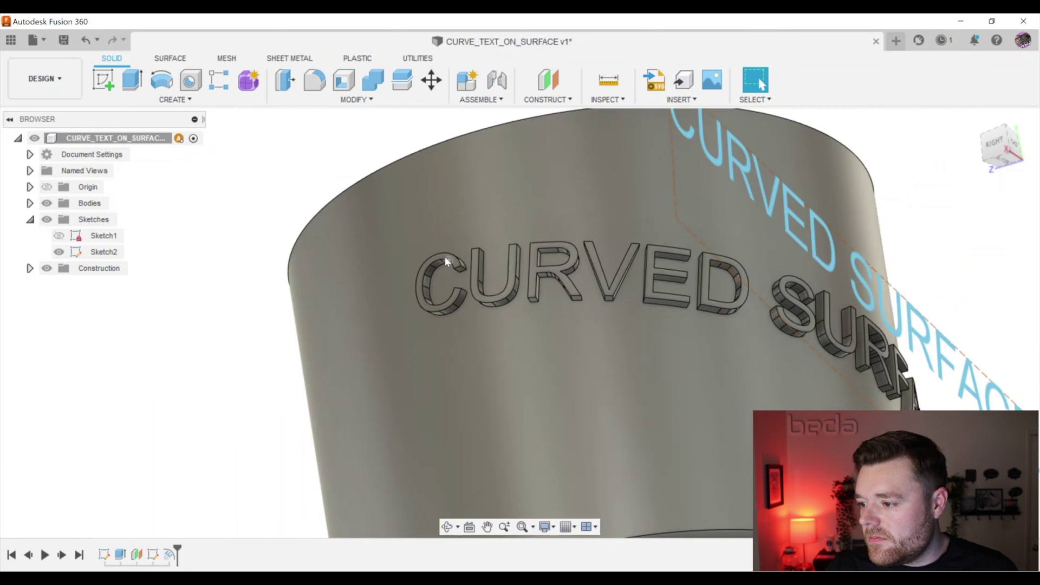
pyautogui.scroll(6, 444, 256)
pyautogui.scroll(-6, 440, 265)
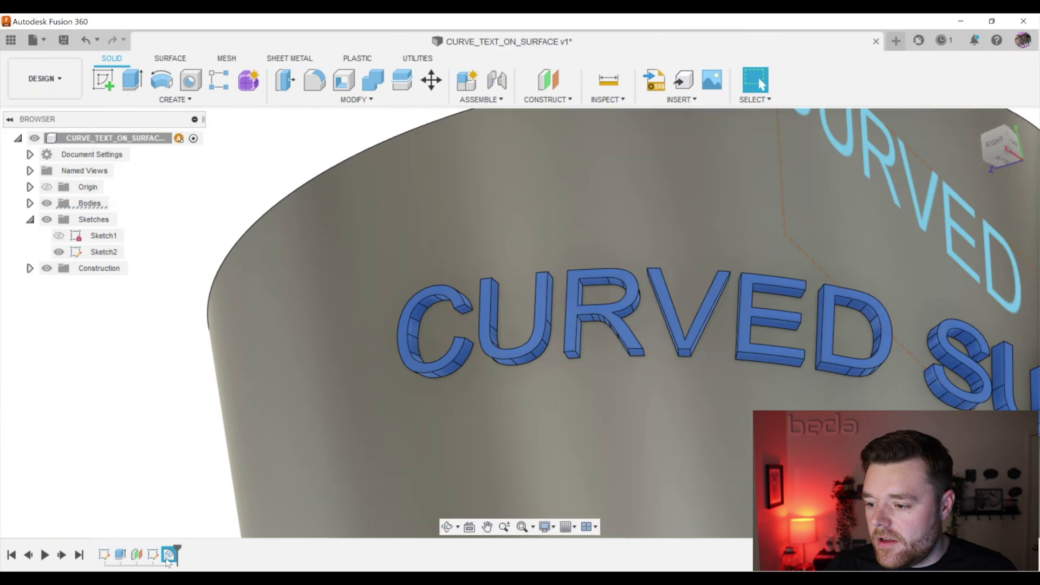
pyautogui.rightClick(169, 555)
pyautogui.click(202, 436)
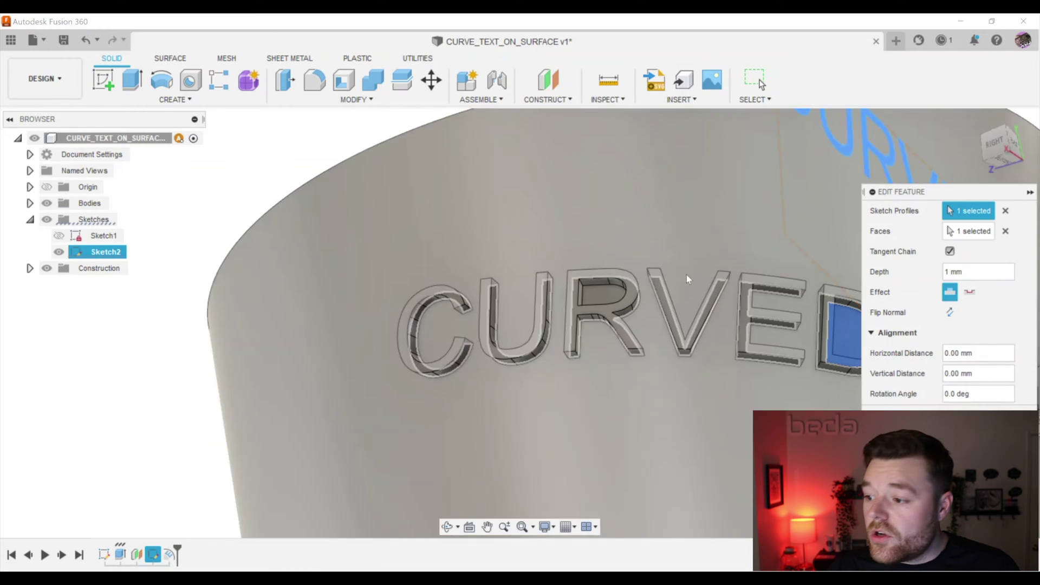
pyautogui.scroll(-5, 665, 280)
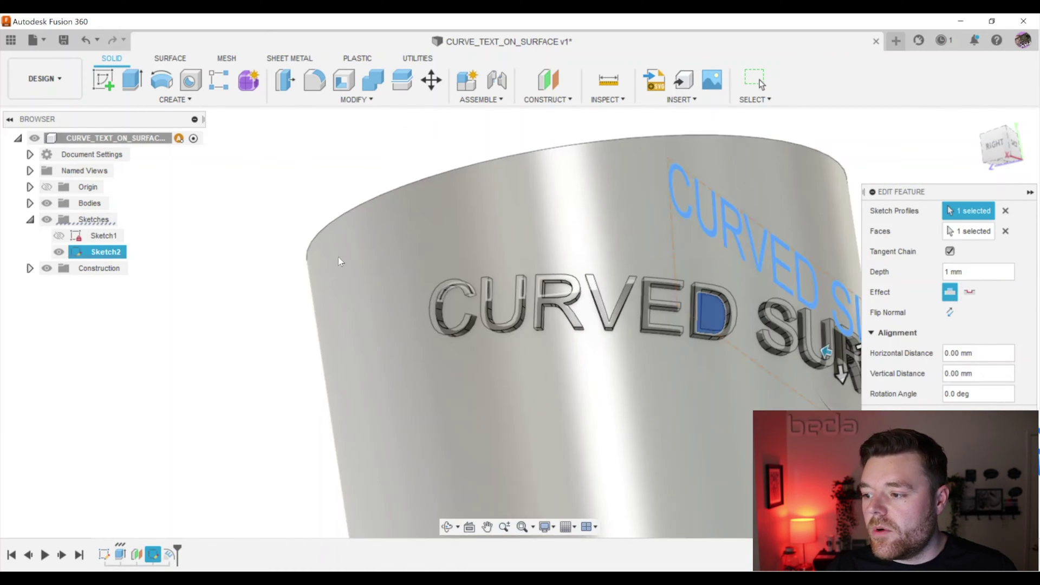
pyautogui.scroll(4, 445, 268)
pyautogui.keyDown('shift'); pyautogui.moveTo(445, 268); pyautogui.dragTo(439, 228, button='middle'); pyautogui.keyUp('shift')
pyautogui.scroll(2, 465, 276)
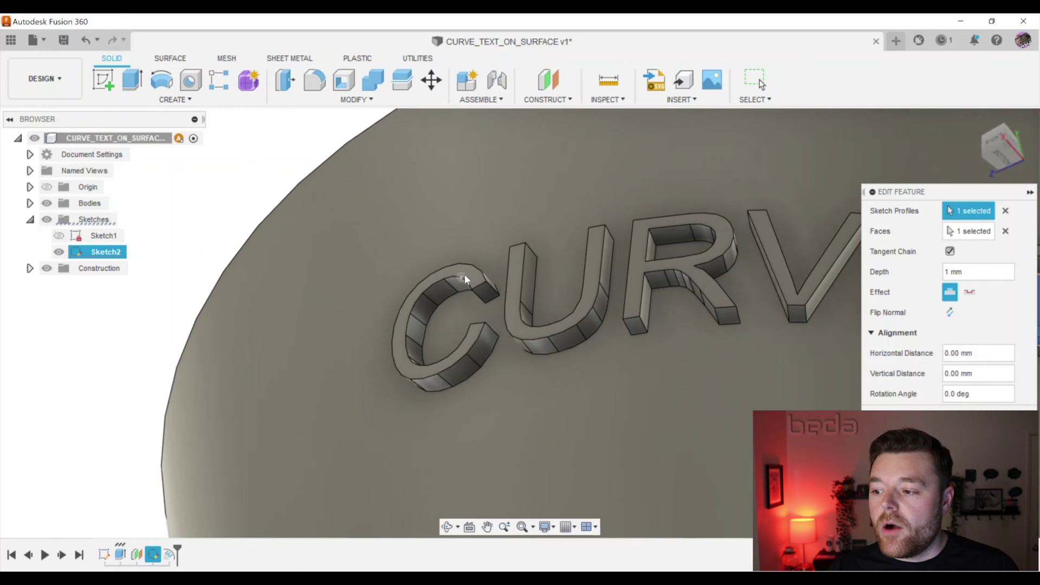
pyautogui.click(967, 293)
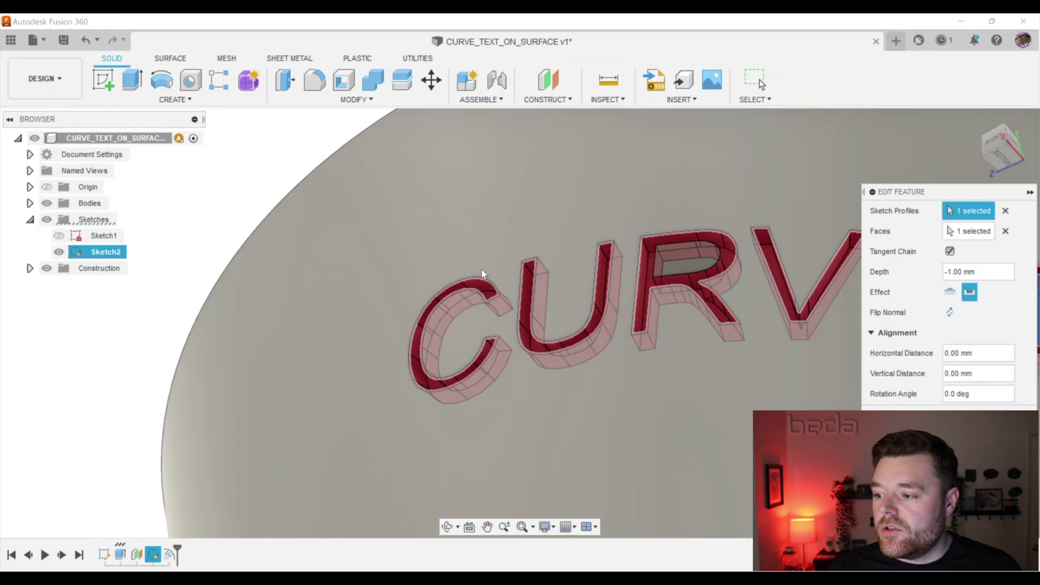
pyautogui.keyDown('shift'); pyautogui.moveTo(481, 268); pyautogui.dragTo(461, 308, button='middle'); pyautogui.keyUp('shift')
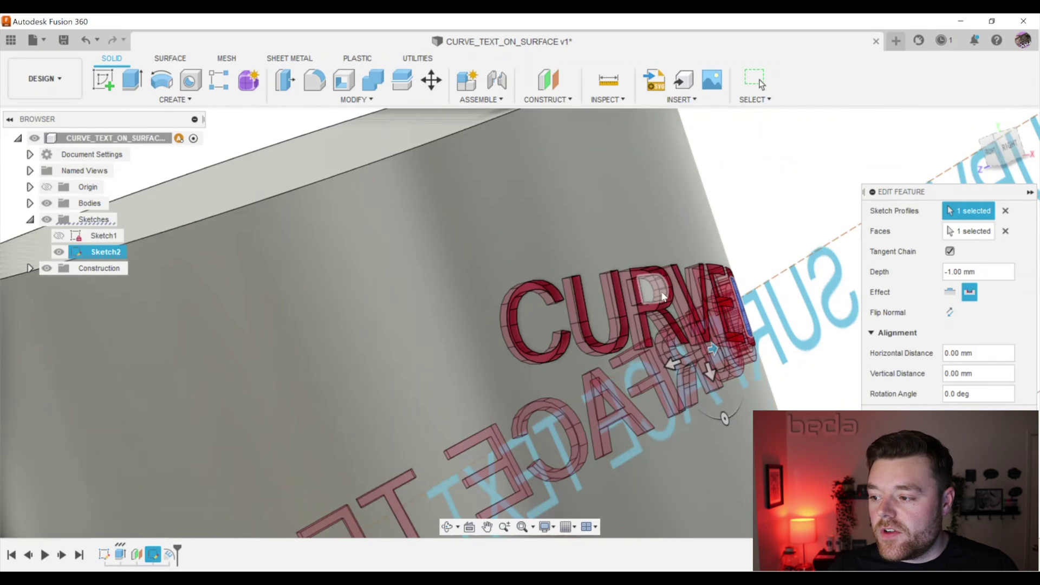
pyautogui.scroll(-5, 606, 294)
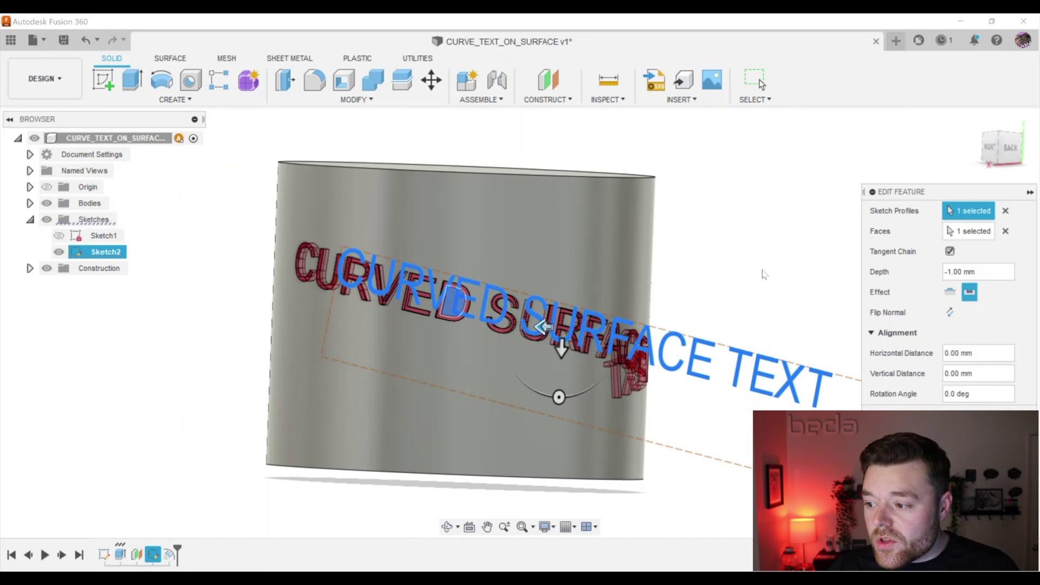
pyautogui.press('Return')
pyautogui.keyDown('shift'); pyautogui.moveTo(713, 295); pyautogui.dragTo(667, 347, button='middle'); pyautogui.keyUp('shift')
pyautogui.press('Escape')
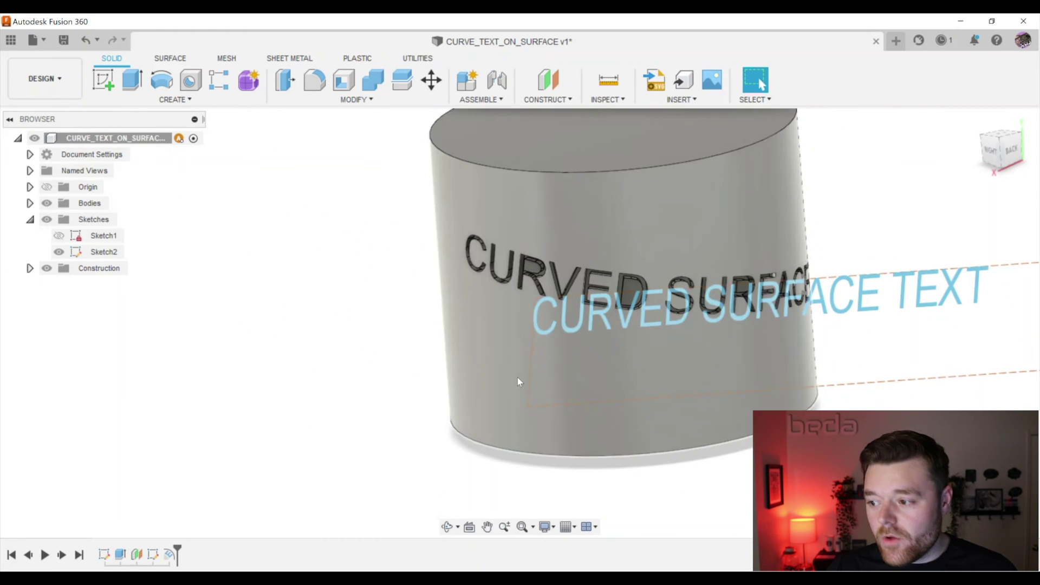
pyautogui.keyDown('shift'); pyautogui.moveTo(518, 378); pyautogui.dragTo(526, 386, button='middle'); pyautogui.keyUp('shift')
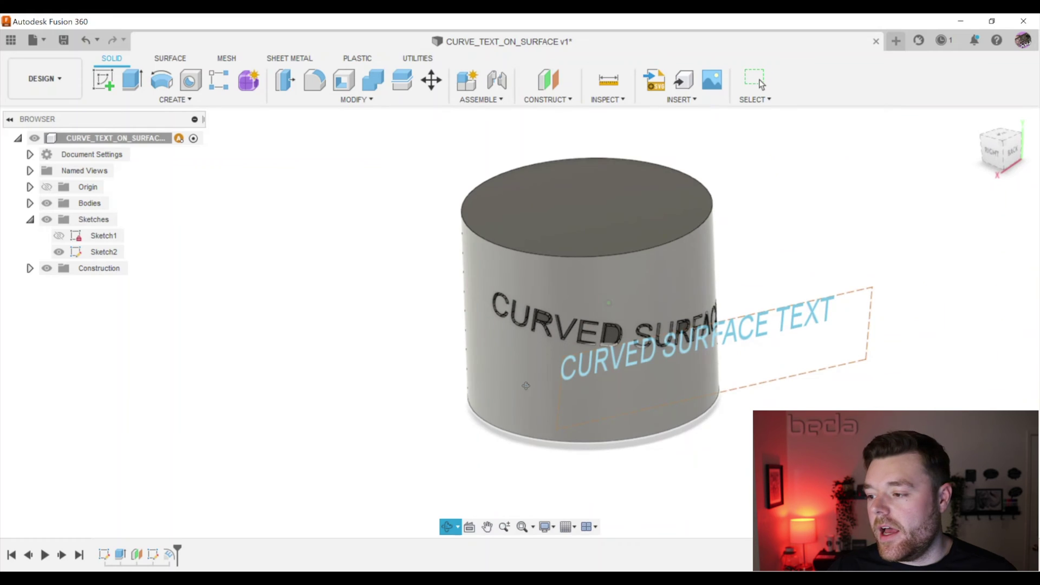
pyautogui.press('Escape')
pyautogui.scroll(5, 525, 308)
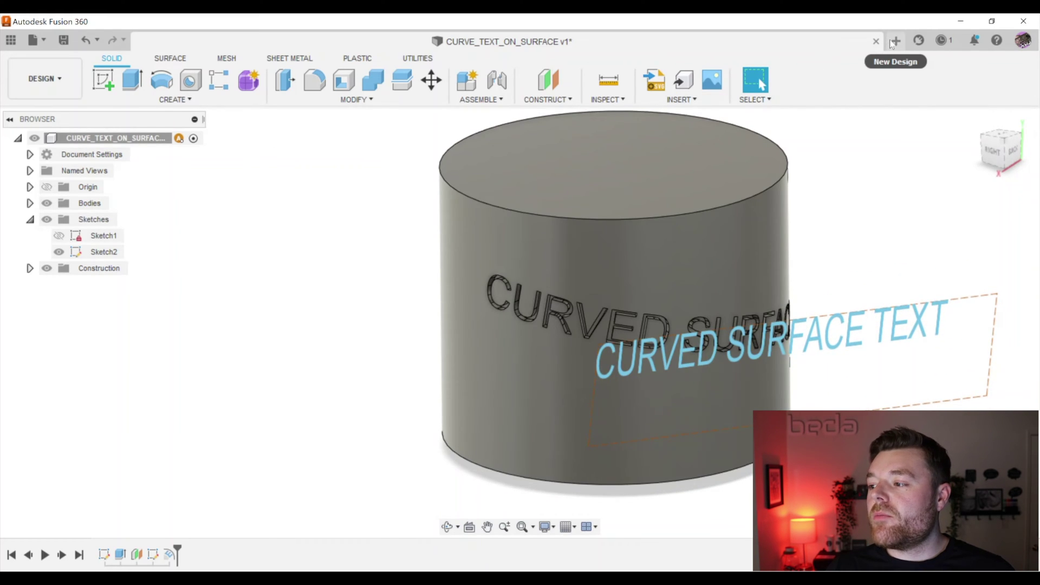
# Create a new design and start a sketch on the horizontal origin plane.
pyautogui.click(891, 42)
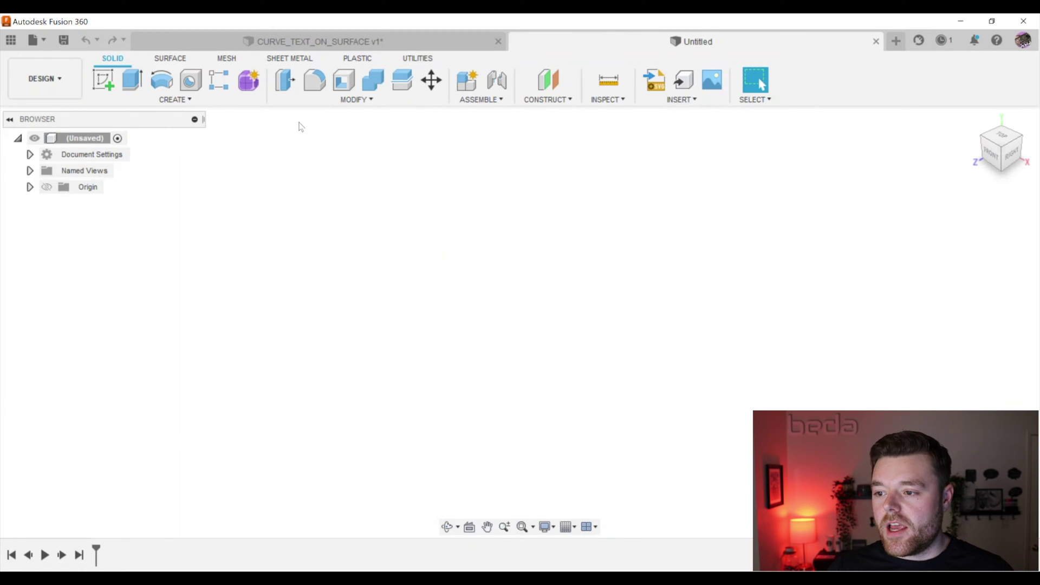
pyautogui.click(35, 43)
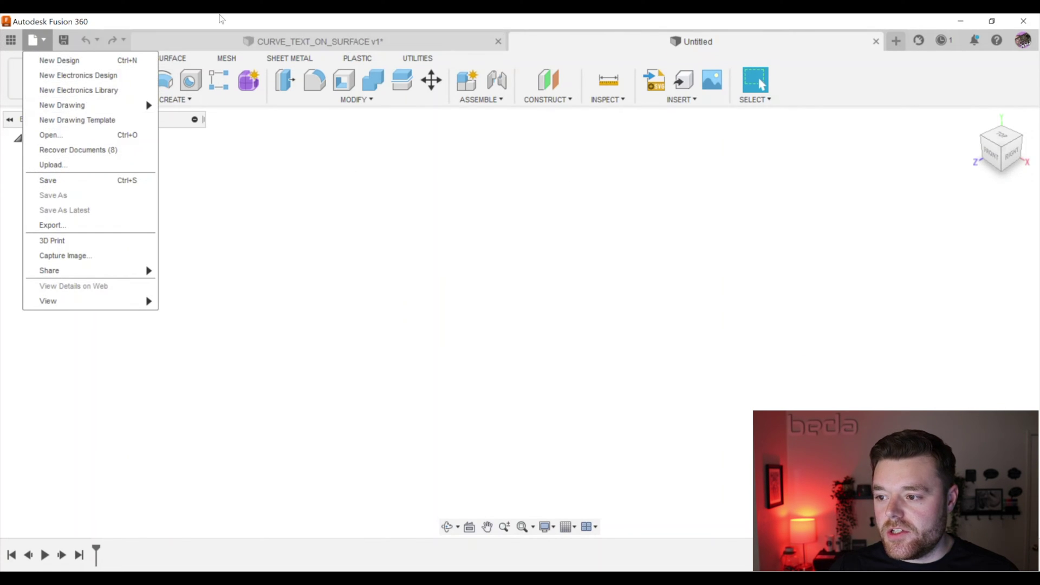
pyautogui.click(82, 25)
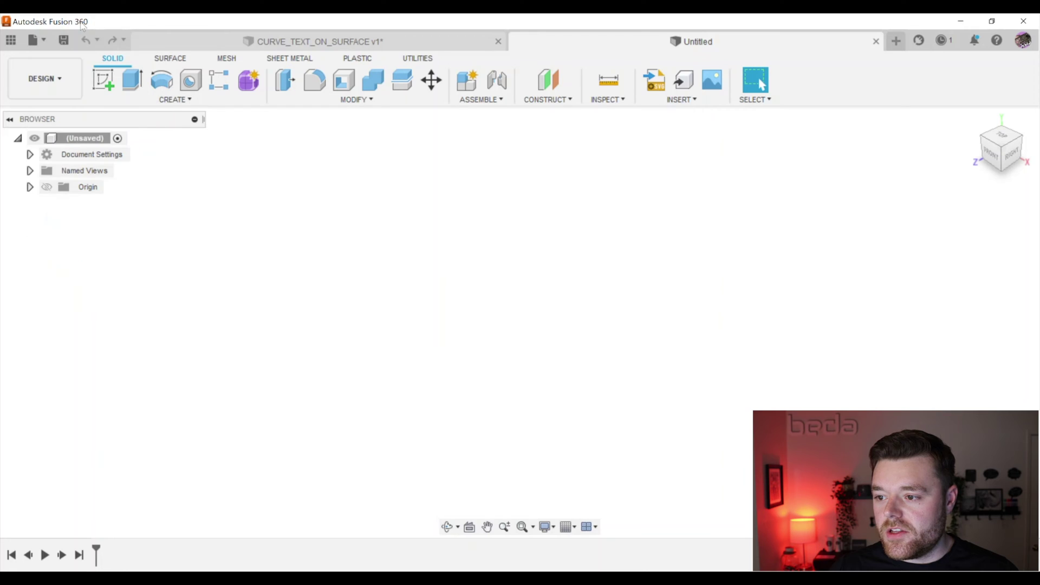
pyautogui.click(101, 79)
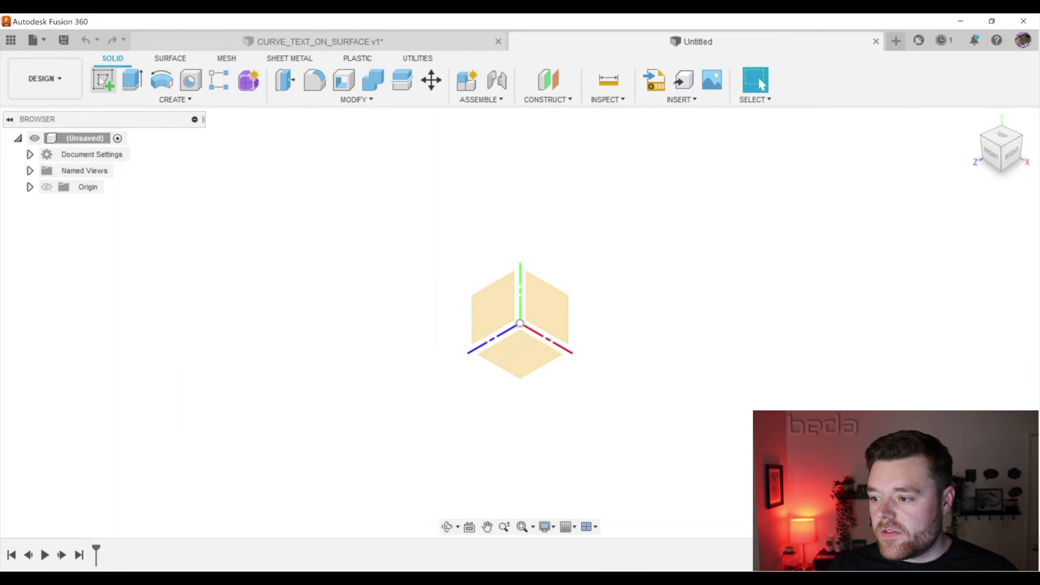
pyautogui.click(514, 353)
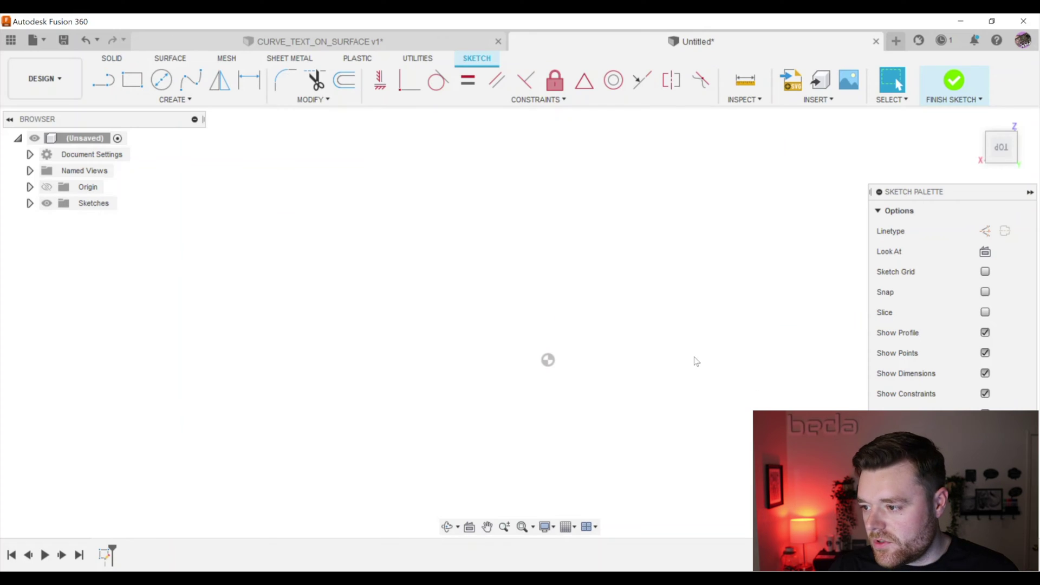
# Draw a closed wavy fit point spline through ten points around the origin and finish the sketch.
pyautogui.click(191, 79)
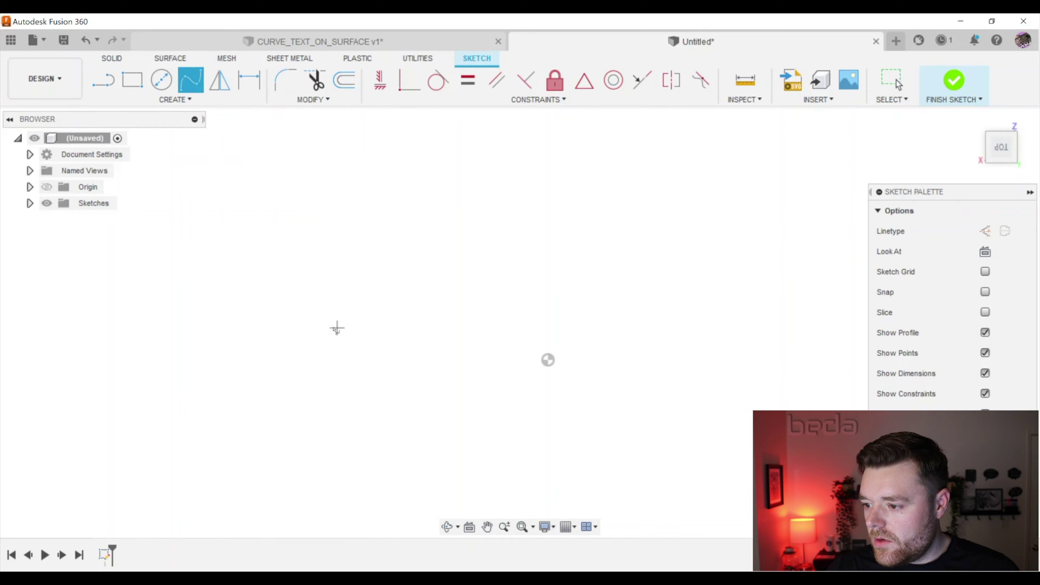
pyautogui.click(302, 327)
pyautogui.click(416, 381)
pyautogui.click(595, 423)
pyautogui.click(689, 385)
pyautogui.click(816, 387)
pyautogui.click(829, 327)
pyautogui.click(683, 252)
pyautogui.click(495, 289)
pyautogui.click(312, 228)
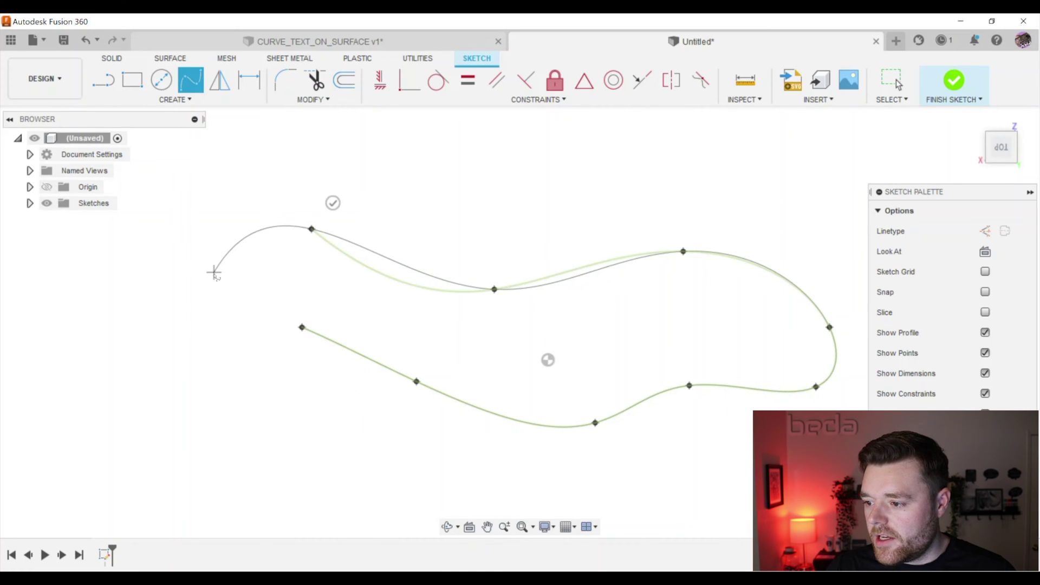
pyautogui.click(257, 306)
pyautogui.click(302, 327)
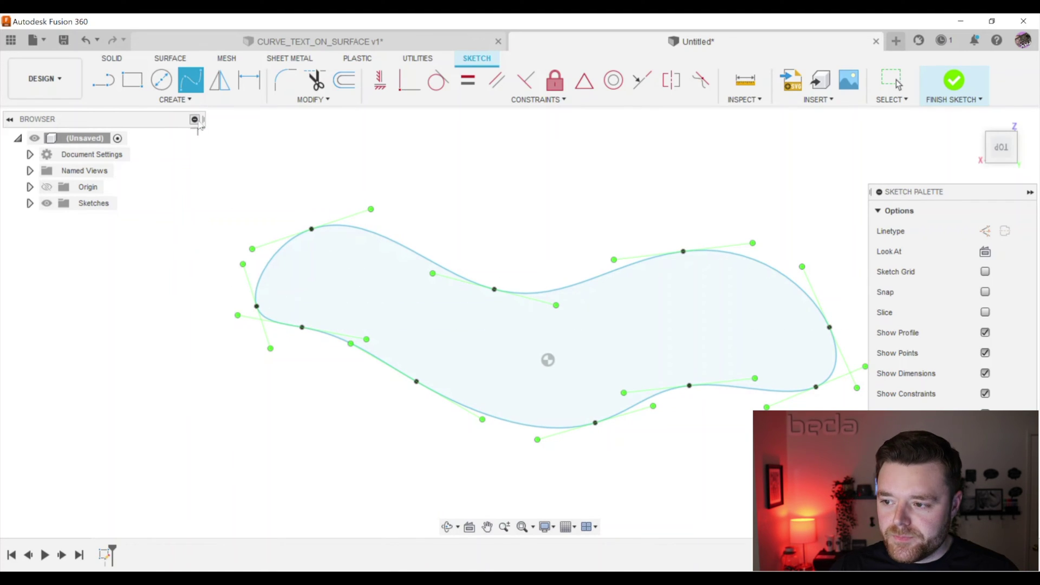
pyautogui.press('Escape')
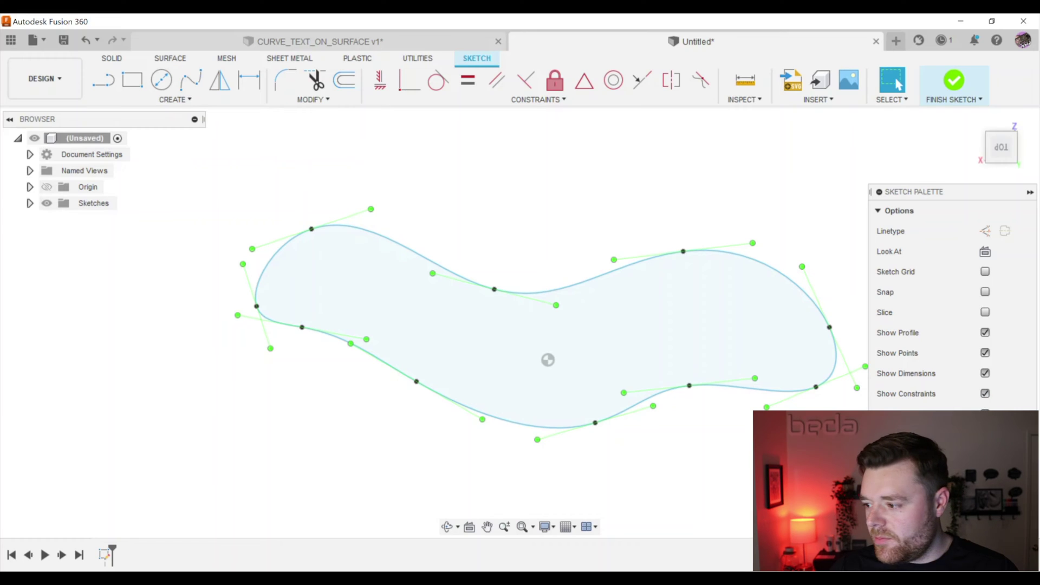
pyautogui.click(1003, 482)
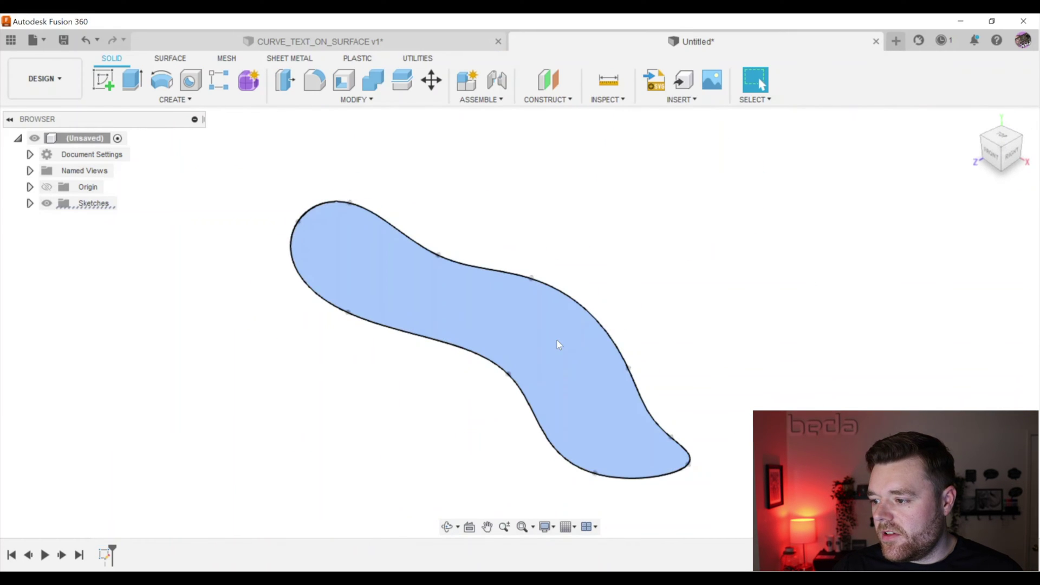
# Extrude the closed wavy profile upward 70 mm as a new body.
pyautogui.keyDown('shift'); pyautogui.moveTo(557, 339); pyautogui.dragTo(611, 390, button='middle'); pyautogui.keyUp('shift')
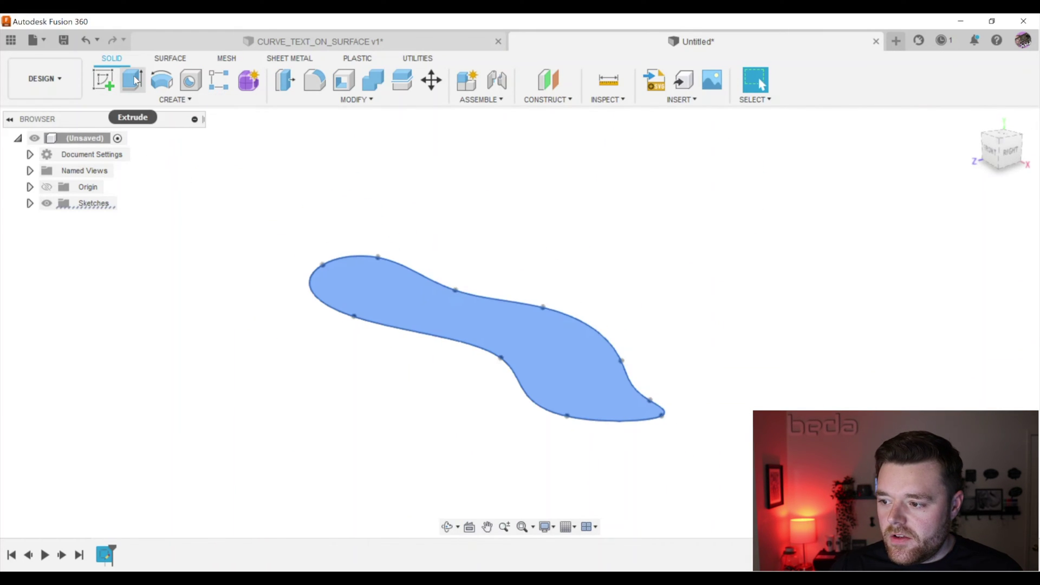
pyautogui.click(134, 81)
pyautogui.moveTo(496, 323); pyautogui.dragTo(500, 164)
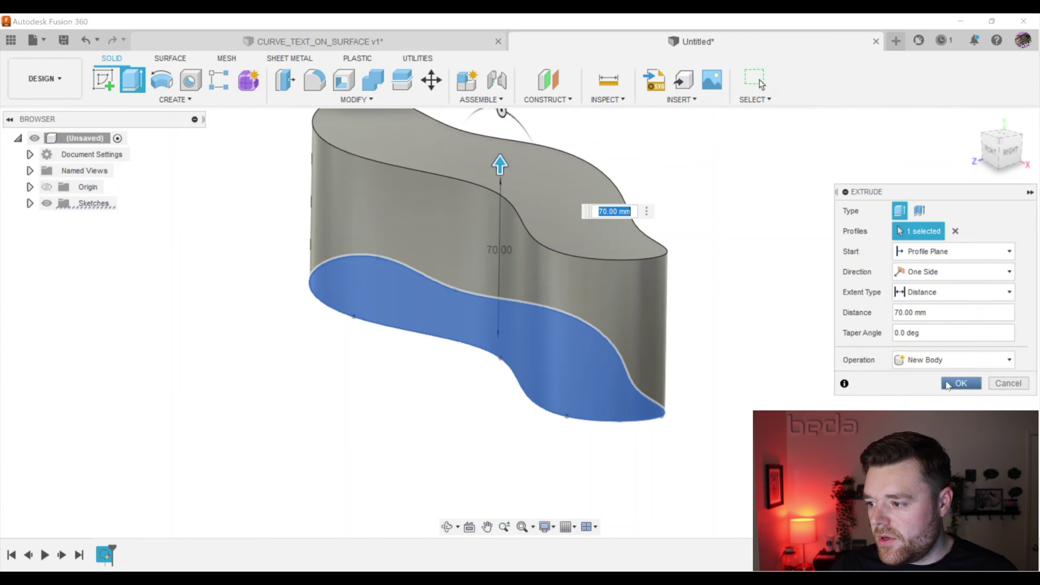
pyautogui.click(961, 383)
# Create an offset plane -60 mm from the vertical origin plane, in front of the body's long wavy side.
pyautogui.keyDown('shift'); pyautogui.moveTo(924, 374); pyautogui.dragTo(733, 226, button='middle'); pyautogui.keyUp('shift')
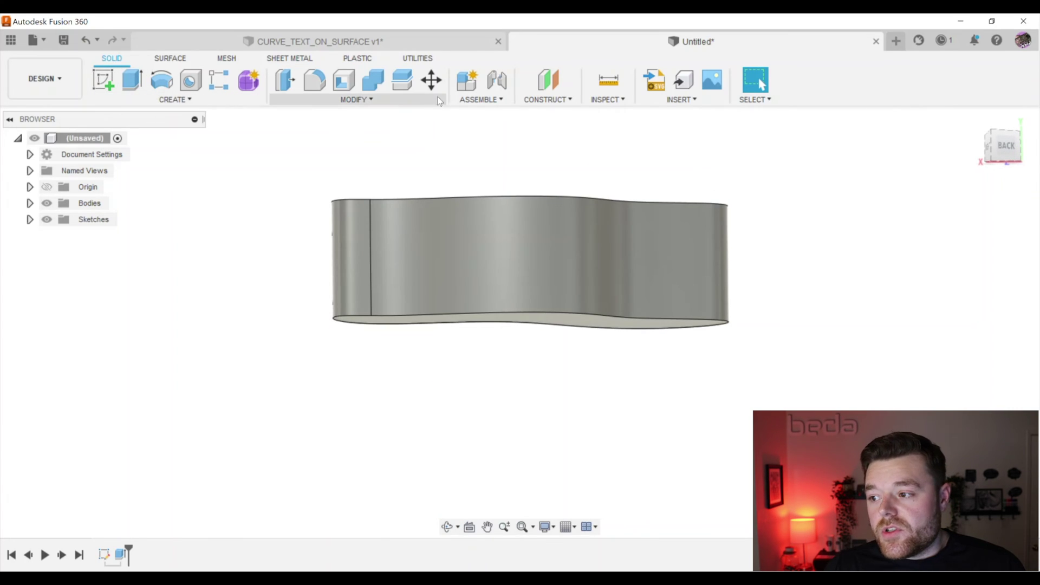
pyautogui.click(548, 80)
pyautogui.keyDown('shift'); pyautogui.moveTo(550, 174); pyautogui.dragTo(522, 304, button='middle'); pyautogui.keyUp('shift')
pyautogui.click(531, 308)
pyautogui.moveTo(533, 309); pyautogui.dragTo(610, 325)
pyautogui.keyDown('shift'); pyautogui.moveTo(610, 325); pyautogui.dragTo(568, 224, button='middle'); pyautogui.keyUp('shift')
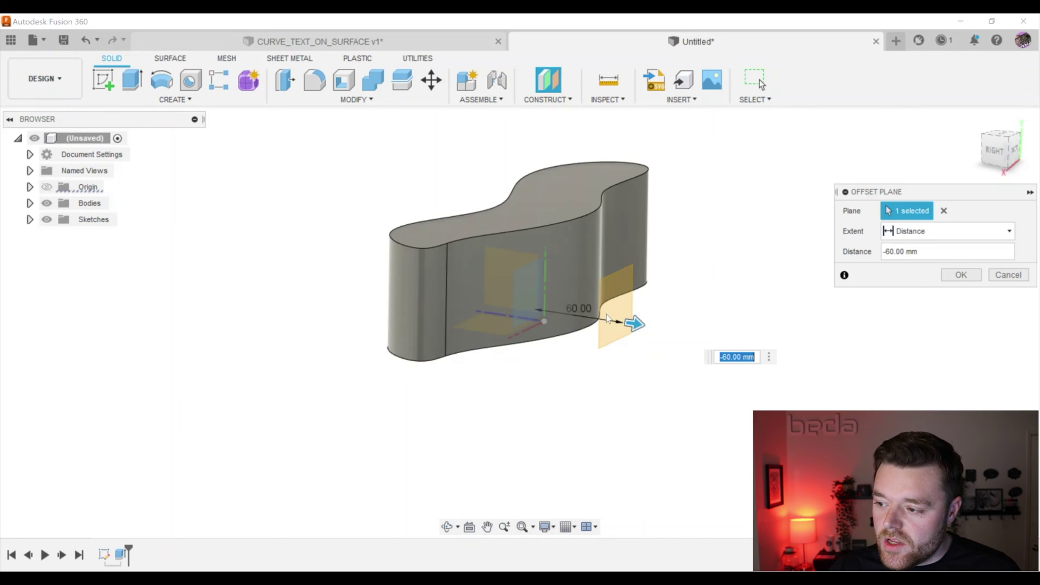
pyautogui.moveTo(634, 287)
pyautogui.keyDown('shift'); pyautogui.mouseDown(button='middle')
pyautogui.moveTo(651, 298)
pyautogui.moveTo(635, 304)
pyautogui.mouseUp(button='middle'); pyautogui.keyUp('shift')
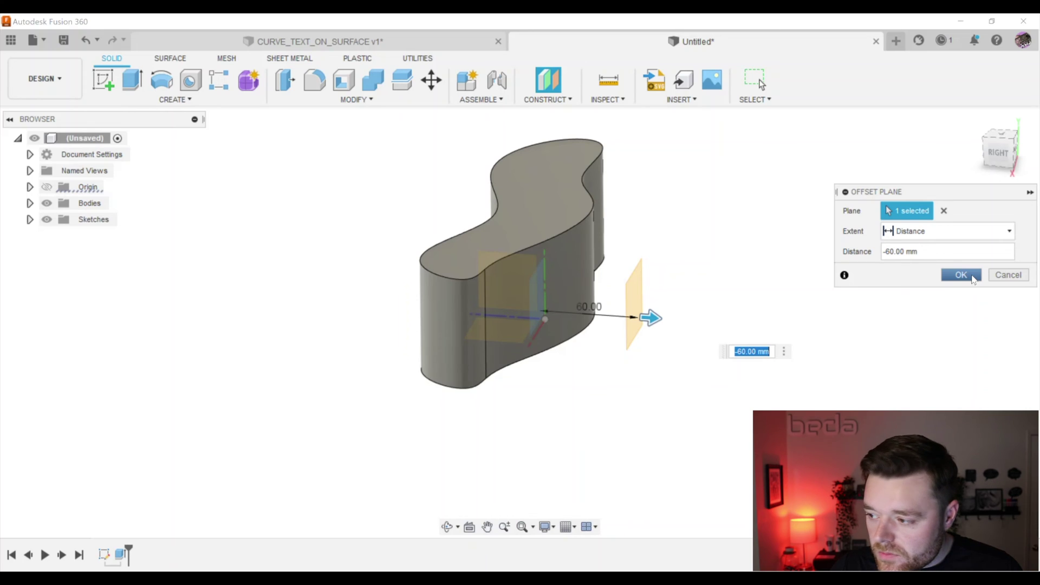
pyautogui.click(973, 278)
# Sketch a long, narrow closed wavy spline on the offset plane, extending past one end of the body, and finish the sketch.
pyautogui.keyDown('shift'); pyautogui.moveTo(826, 290); pyautogui.dragTo(553, 306, button='middle'); pyautogui.keyUp('shift')
pyautogui.click(555, 306)
pyautogui.click(103, 80)
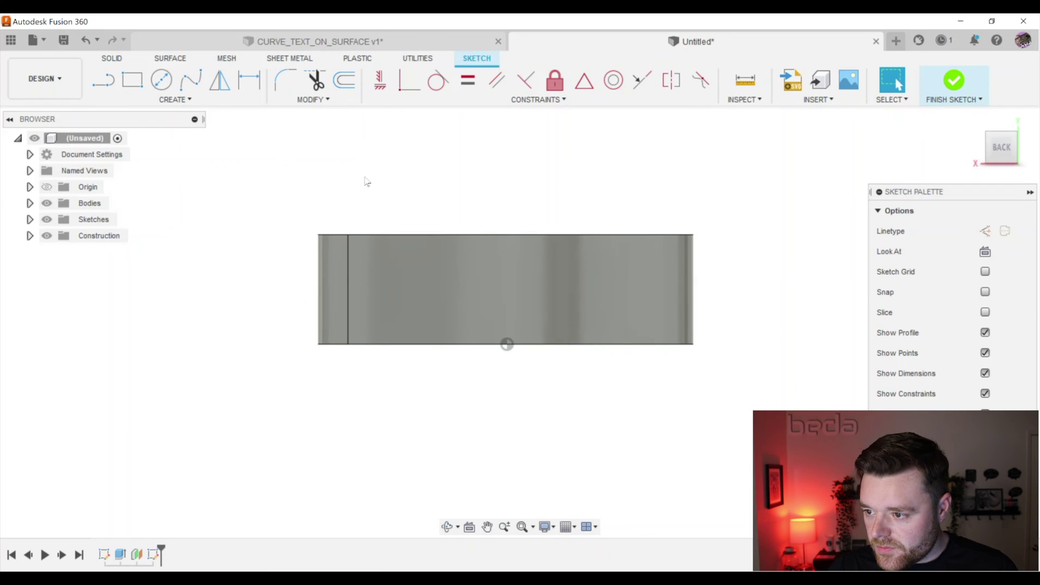
pyautogui.click(189, 79)
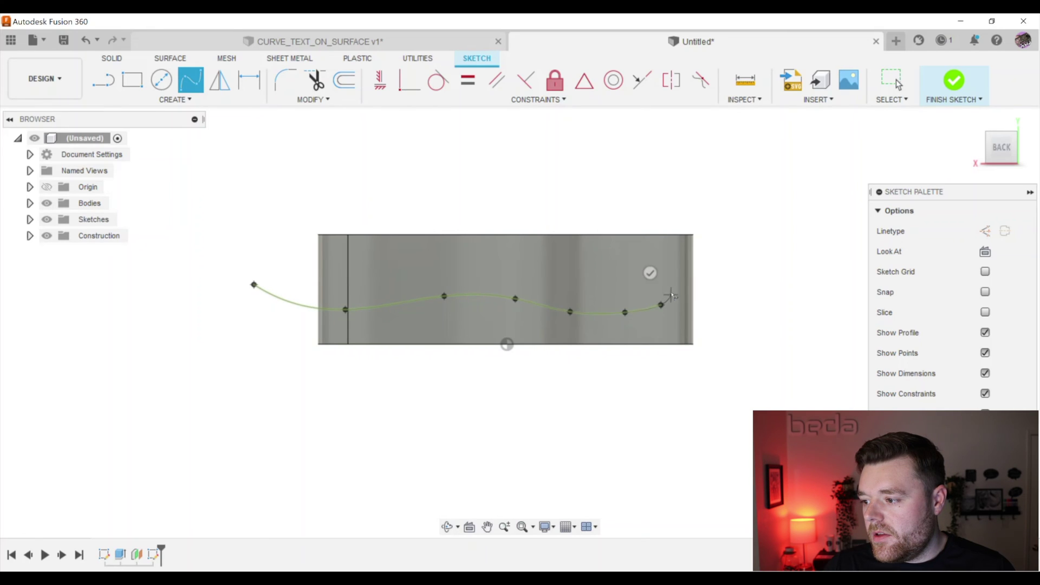
pyautogui.click(353, 276)
pyautogui.click(209, 276)
pyautogui.click(254, 285)
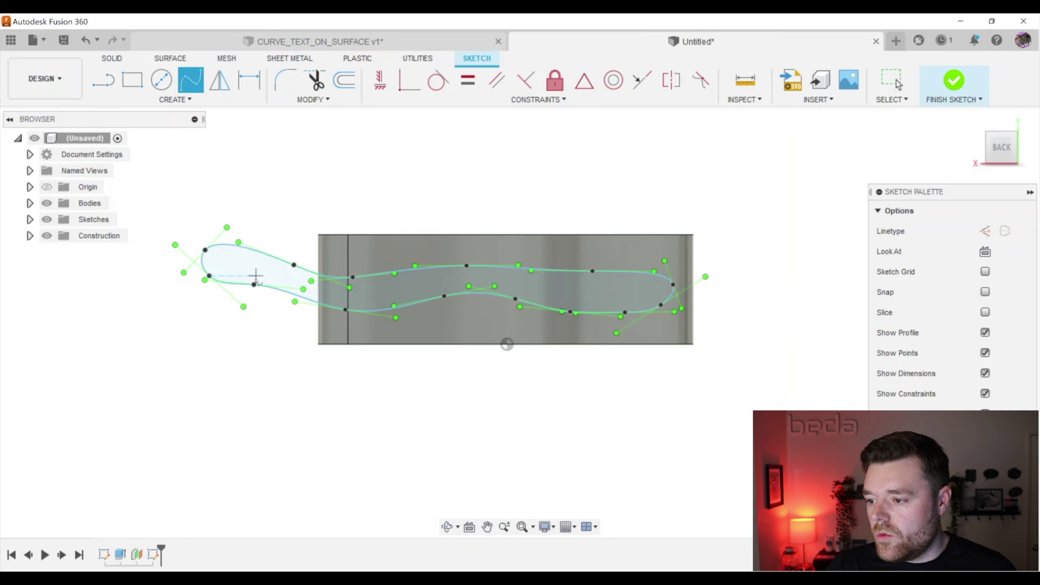
pyautogui.press('Escape')
pyautogui.keyDown('shift'); pyautogui.moveTo(440, 286); pyautogui.dragTo(566, 310, button='middle'); pyautogui.keyUp('shift')
pyautogui.keyDown('shift'); pyautogui.moveTo(548, 350); pyautogui.dragTo(545, 355, button='middle'); pyautogui.keyUp('shift')
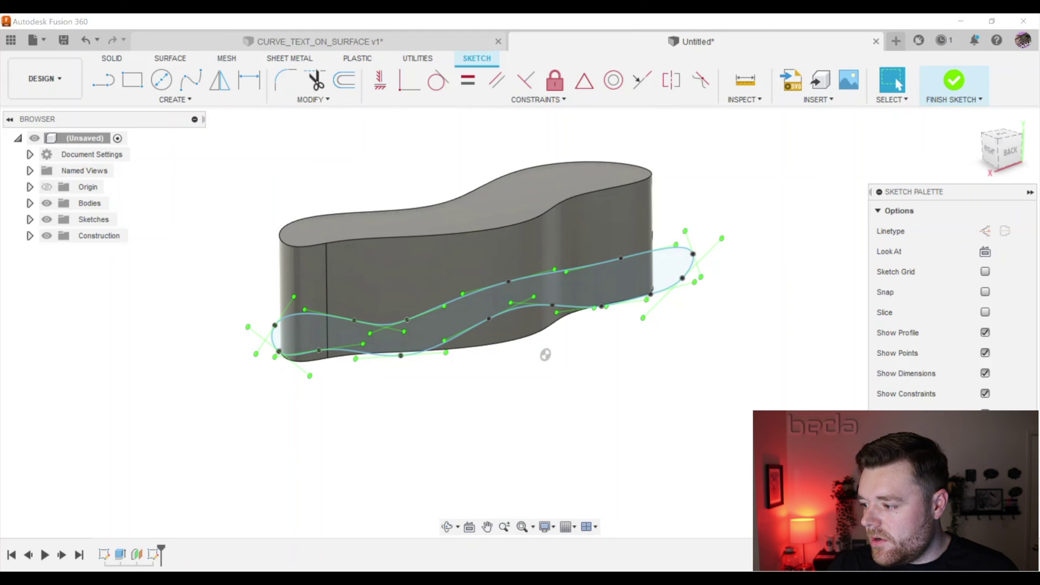
pyautogui.moveTo(546, 355); pyautogui.dragTo(620, 366, button='right')
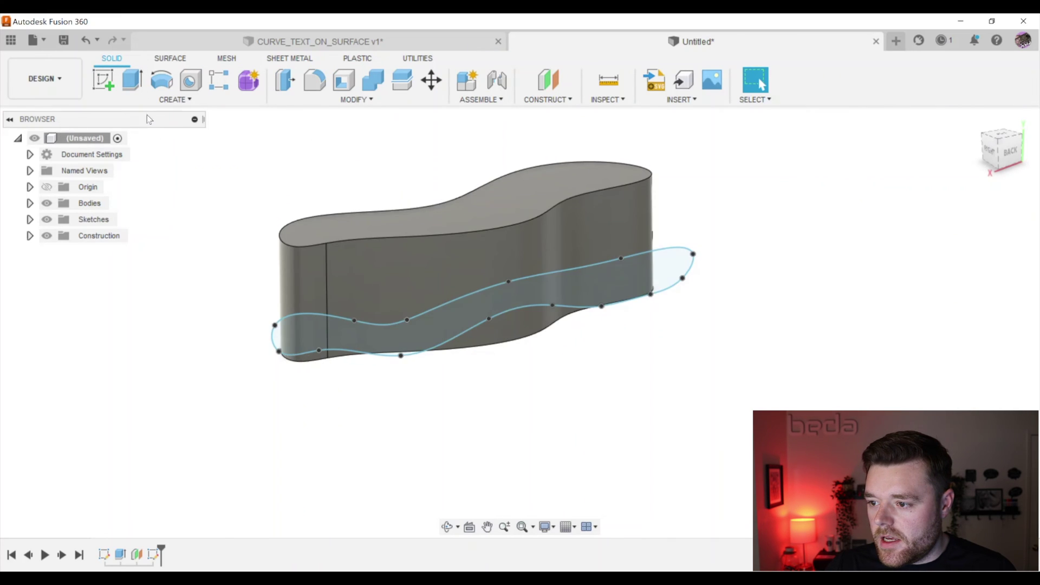
# Set up an Emboss of the closed wavy spline profile onto the body's curved side face with a 2 mm depth.
pyautogui.click(173, 100)
pyautogui.click(130, 269)
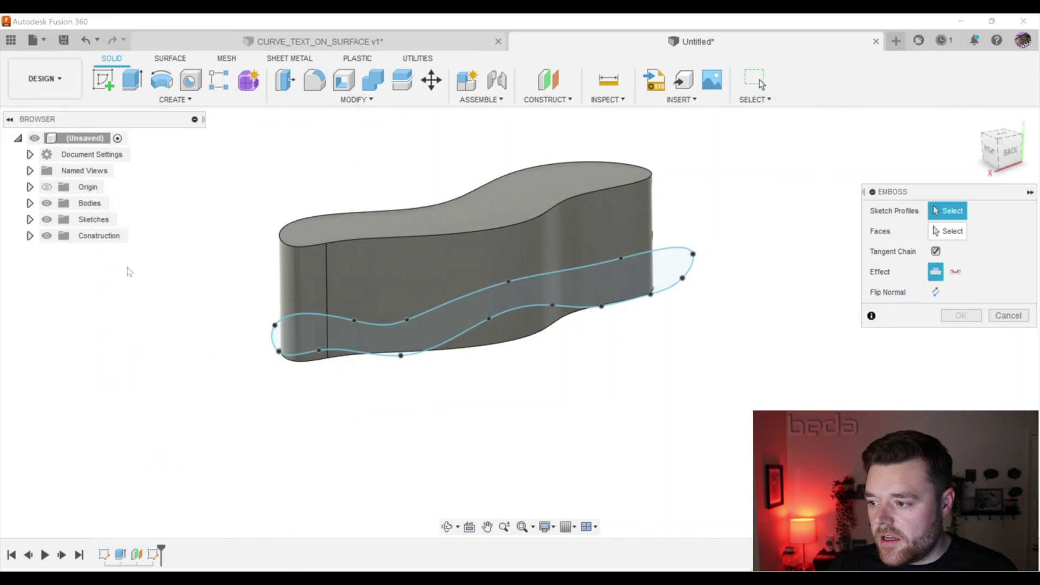
pyautogui.click(607, 293)
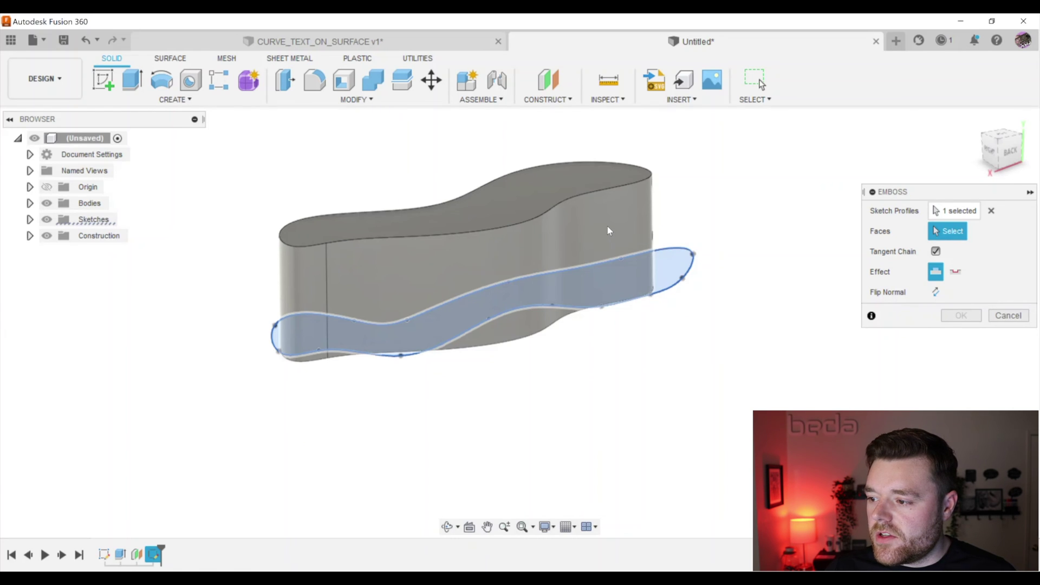
pyautogui.click(606, 225)
# Try shifting the embossed band to a vertical distance of 20 mm and return it to 0 mm.
pyautogui.keyDown('shift'); pyautogui.moveTo(441, 283); pyautogui.dragTo(525, 265, button='middle'); pyautogui.keyUp('shift')
pyautogui.scroll(3, 359, 249)
pyautogui.moveTo(359, 250)
pyautogui.keyDown('shift'); pyautogui.mouseDown(button='middle')
pyautogui.moveTo(397, 234)
pyautogui.moveTo(407, 309)
pyautogui.moveTo(462, 323)
pyautogui.moveTo(340, 311)
pyautogui.moveTo(633, 220)
pyautogui.mouseUp(button='middle'); pyautogui.keyUp('shift')
pyautogui.keyDown('shift'); pyautogui.moveTo(547, 307); pyautogui.dragTo(529, 288, button='middle'); pyautogui.keyUp('shift')
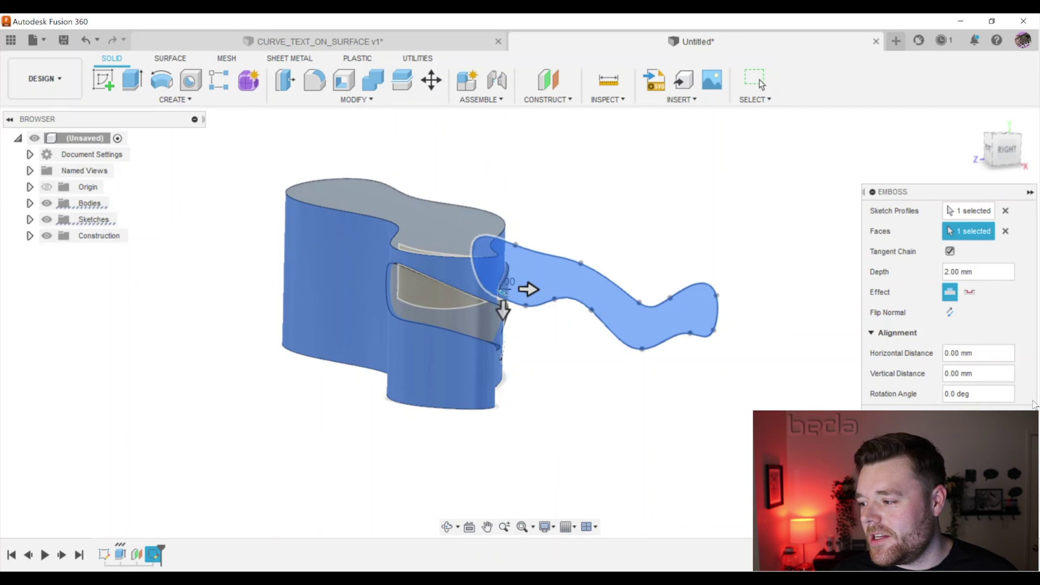
pyautogui.keyDown('shift'); pyautogui.moveTo(451, 346); pyautogui.dragTo(425, 348, button='middle'); pyautogui.keyUp('shift')
pyautogui.moveTo(552, 332)
pyautogui.keyDown('shift'); pyautogui.mouseDown(button='middle')
pyautogui.moveTo(579, 396)
pyautogui.moveTo(485, 303)
pyautogui.moveTo(509, 287)
pyautogui.moveTo(461, 342)
pyautogui.moveTo(515, 344)
pyautogui.mouseUp(button='middle'); pyautogui.keyUp('shift')
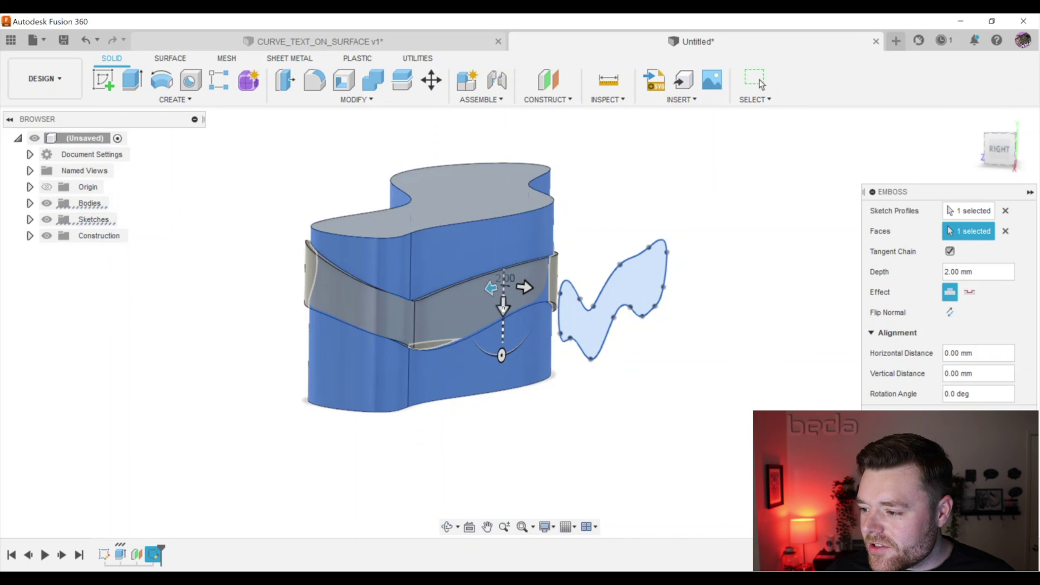
pyautogui.moveTo(503, 309); pyautogui.dragTo(502, 359)
pyautogui.scroll(3, 330, 372)
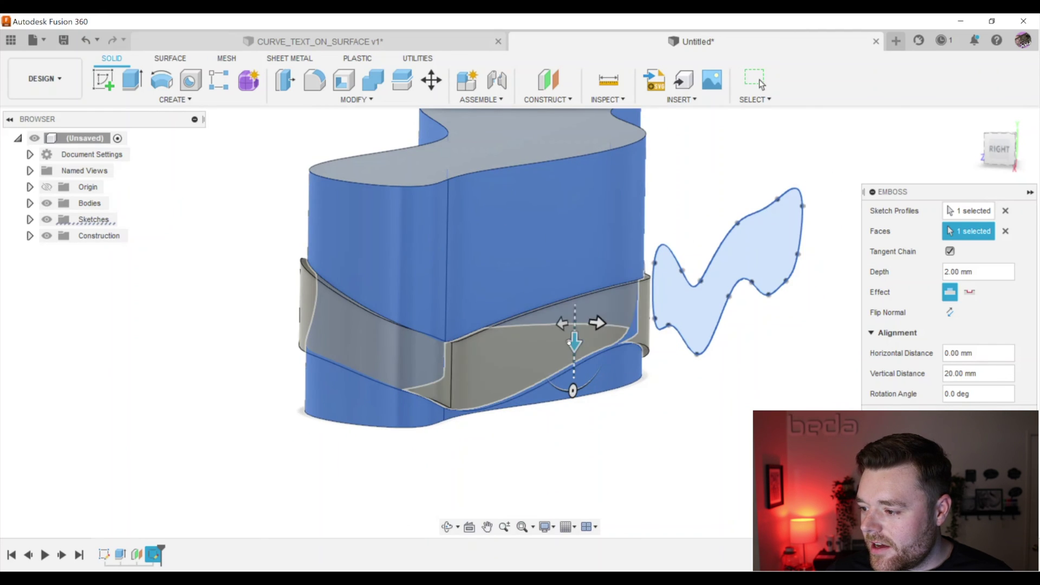
pyautogui.moveTo(569, 341); pyautogui.dragTo(575, 273)
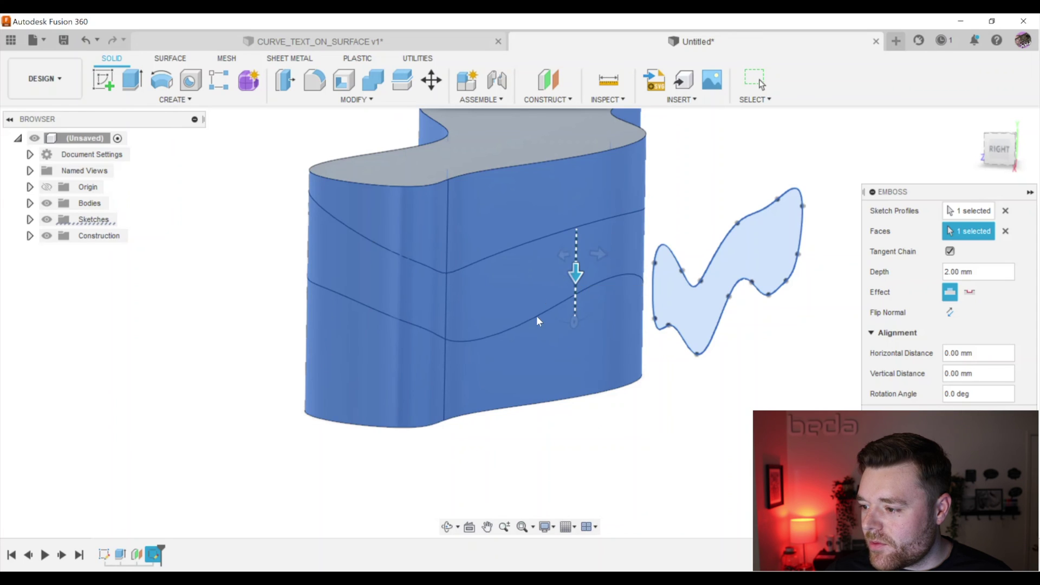
pyautogui.scroll(-3, 536, 316)
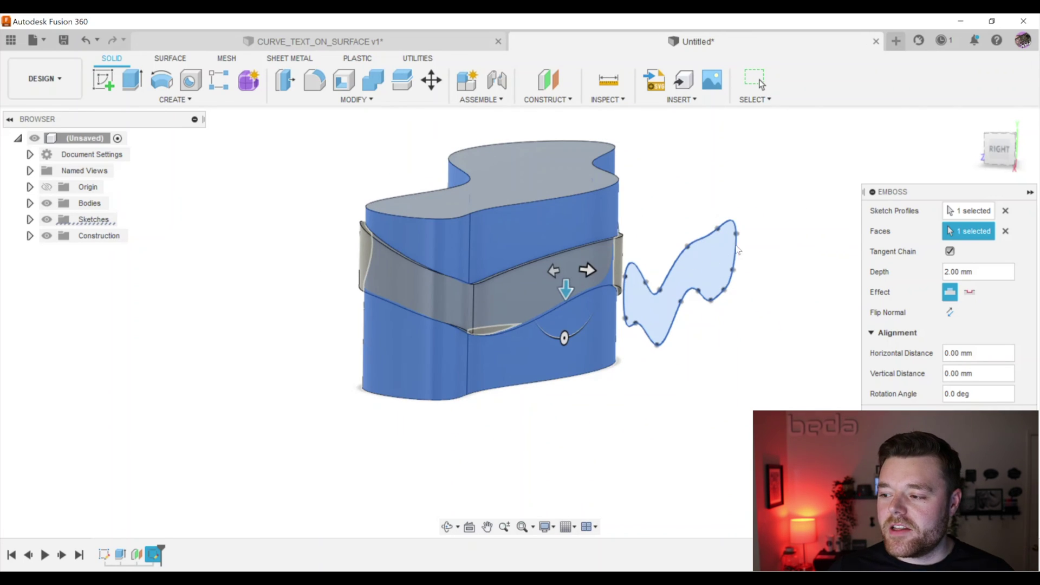